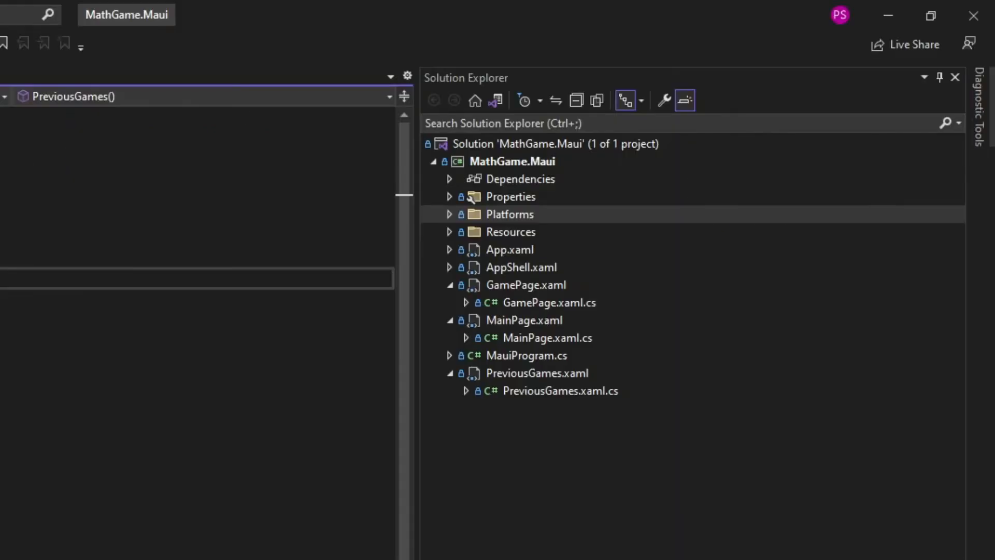
# - Create a Models folder in the MathGame.Maui project
pyautogui.click(503, 161)
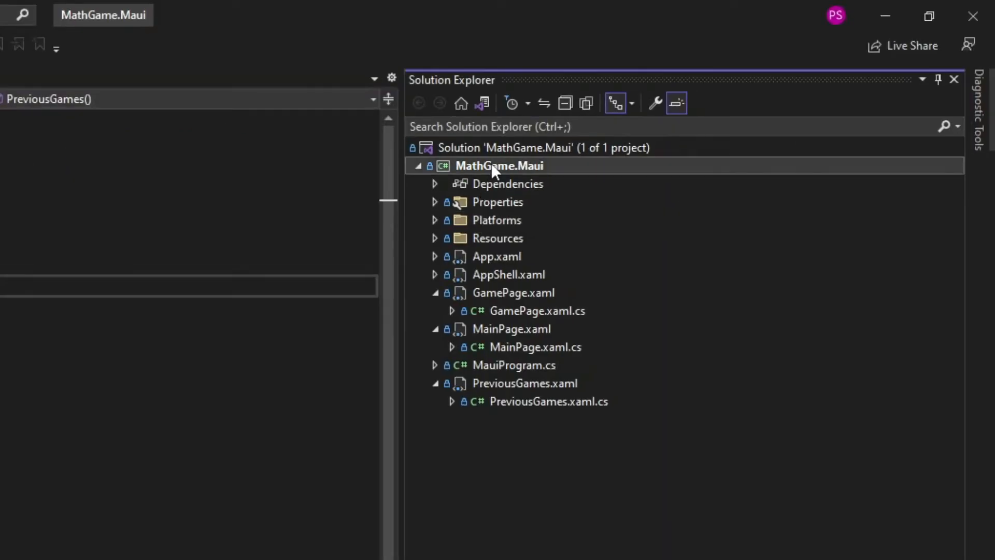
pyautogui.rightClick(504, 160)
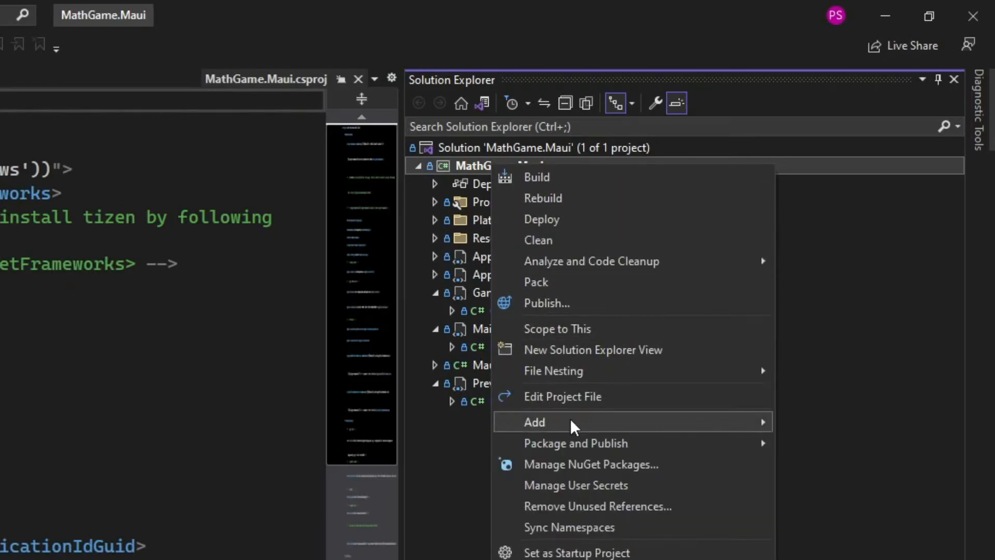
pyautogui.moveTo(533, 422)
pyautogui.click(313, 467)
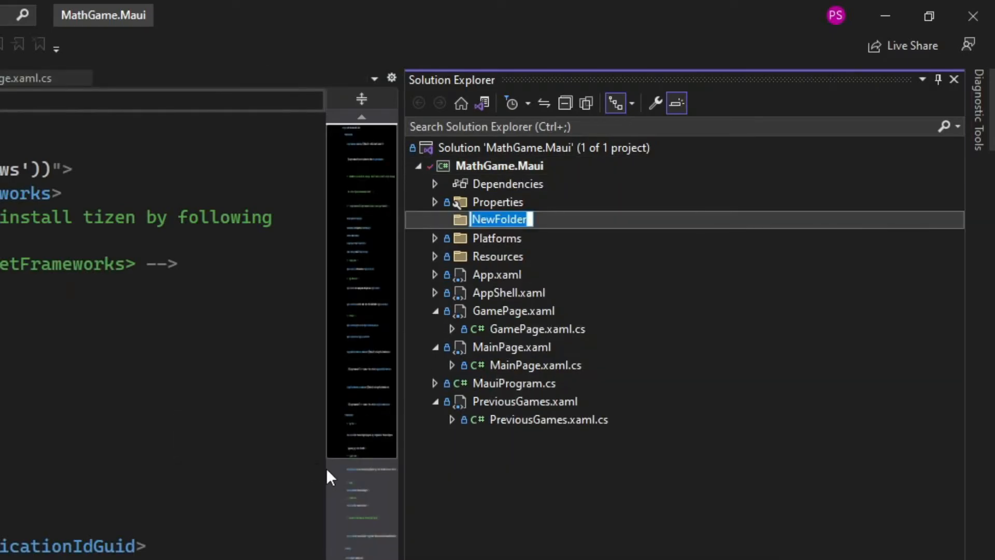
pyautogui.write('Models')
pyautogui.press('Return')
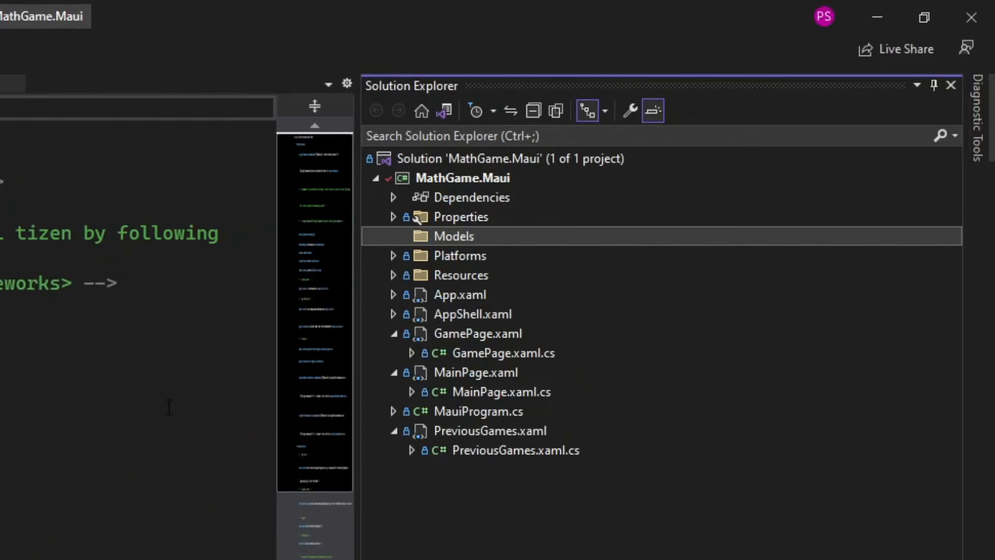
# - Add a new item named Game.cs inside the Models folder
pyautogui.rightClick(454, 241)
pyautogui.moveTo(500, 258)
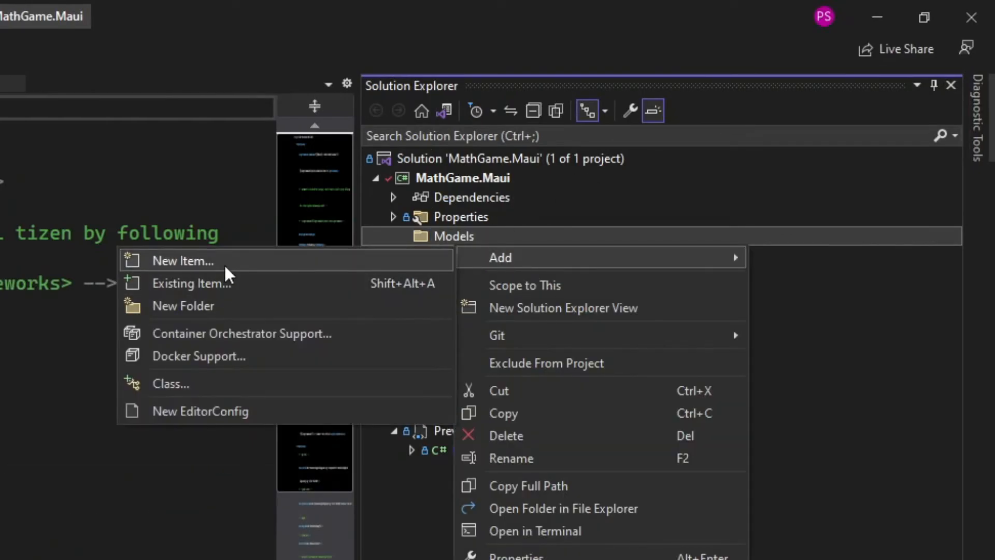
pyautogui.click(224, 263)
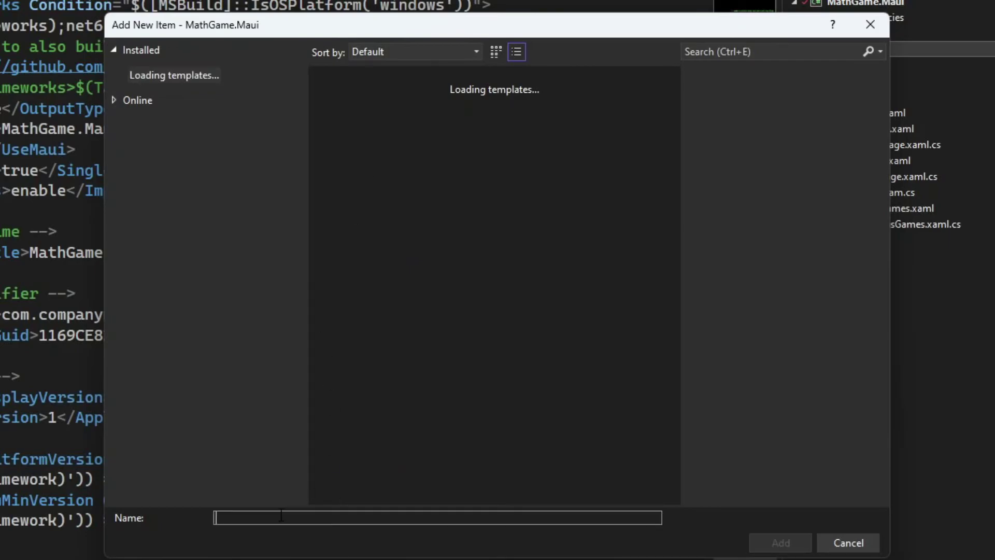
pyautogui.click(215, 516)
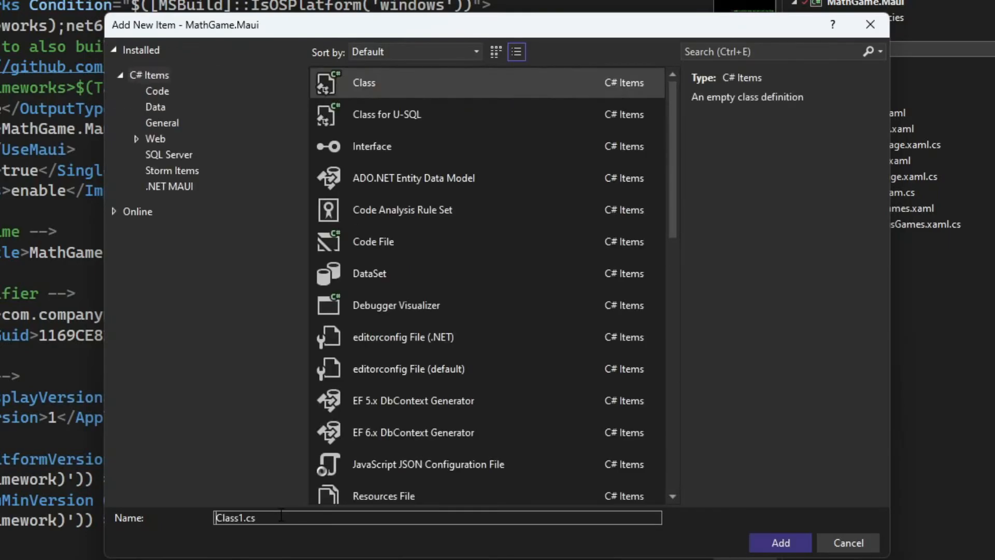
pyautogui.write('Game')
pyautogui.press('Delete')
pyautogui.press('Delete')
pyautogui.press('BackSpace')
pyautogui.press('BackSpace')
pyautogui.press('BackSpace')
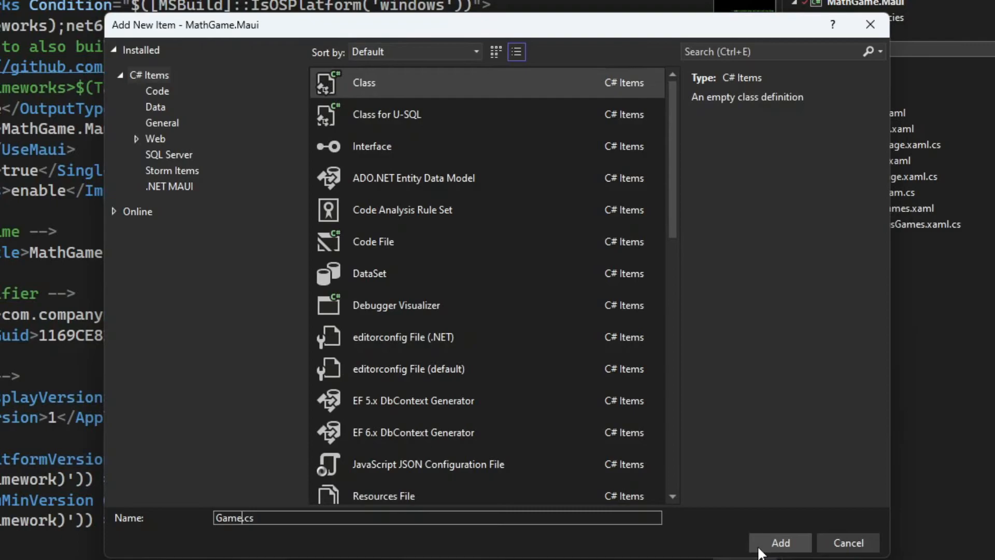
pyautogui.click(758, 549)
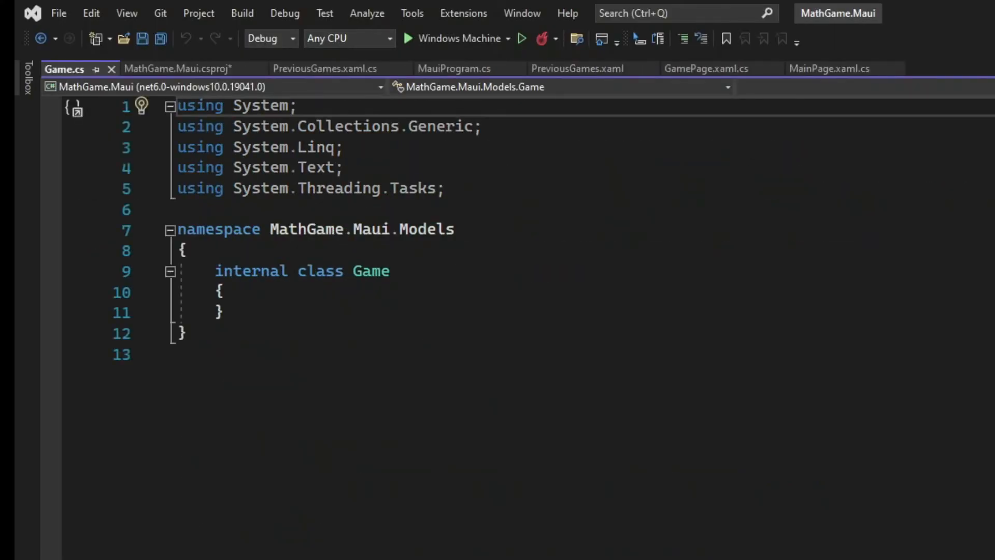
# - Remove the default using lines from Game.cs and save it
pyautogui.moveTo(445, 188); pyautogui.dragTo(177, 105)
pyautogui.press('Delete')
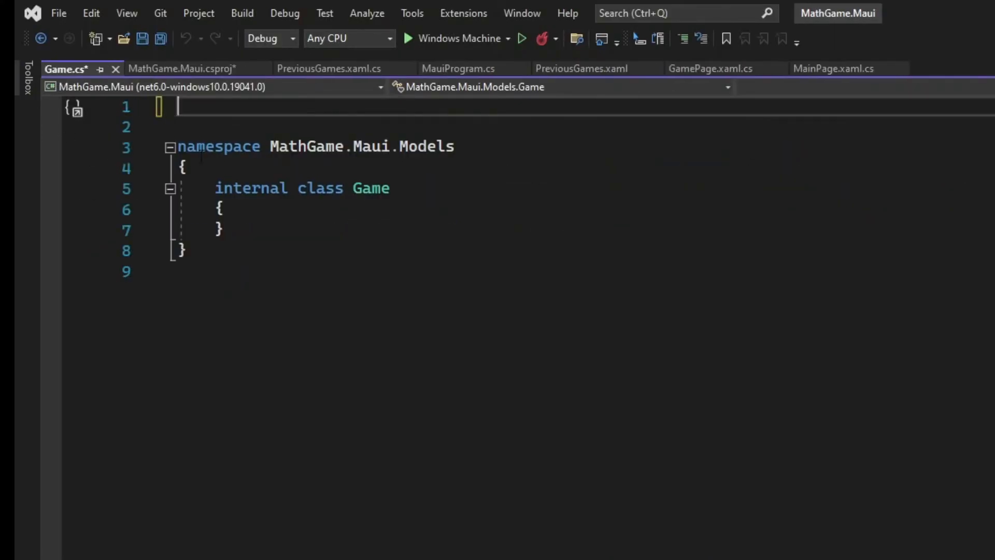
pyautogui.press('Delete')
pyautogui.press('Delete')
pyautogui.hotkey('ctrl', 's')
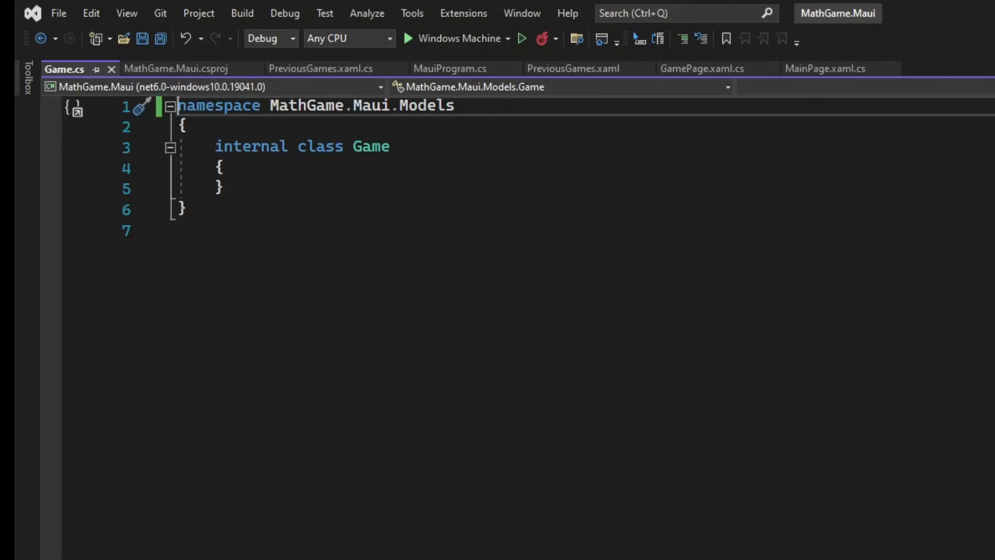
pyautogui.hotkey('ctrl', 'shift', '.')
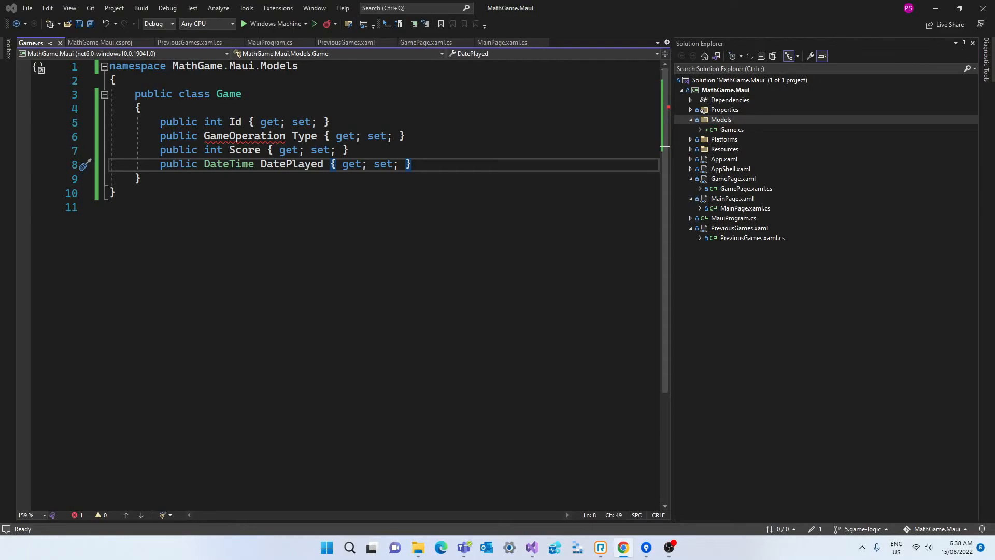
# - Insert the four-value GameOperation enum after the Game class and save
pyautogui.press('Return')
pyautogui.press('Return')
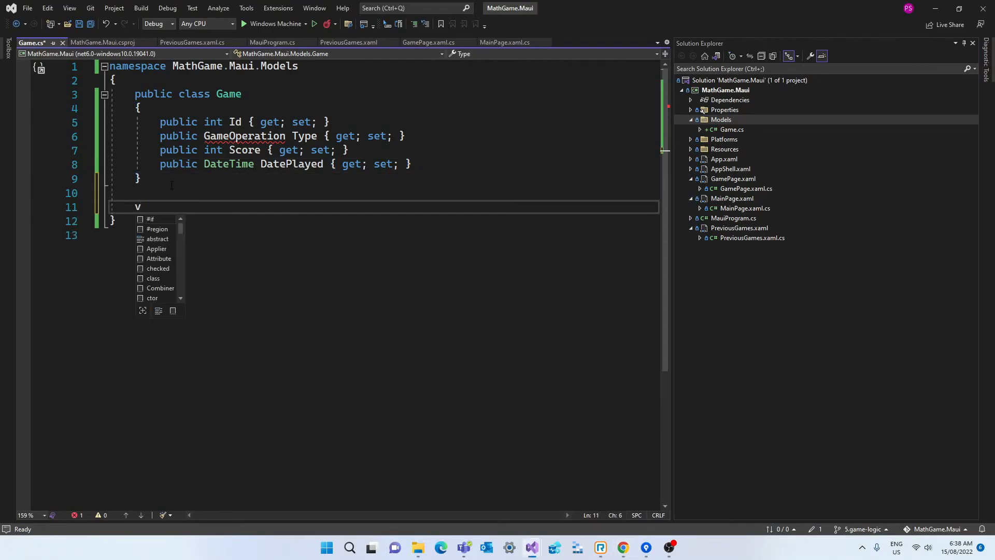
pyautogui.write('public enum GameOperation     {         Addition,         Subtraction,         Multiplication,         Division,     }')
pyautogui.scroll(-2, 182, 185)
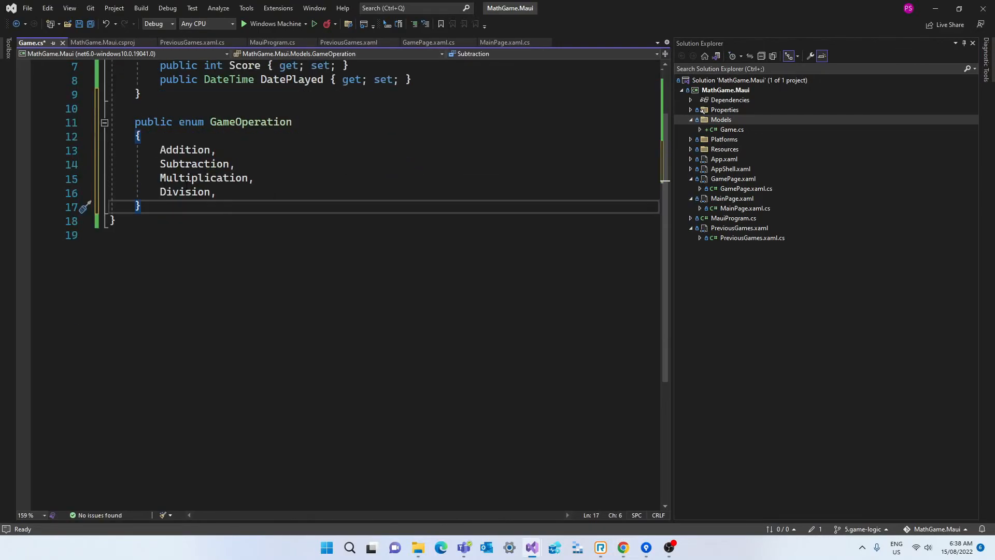
pyautogui.scroll(2, 182, 185)
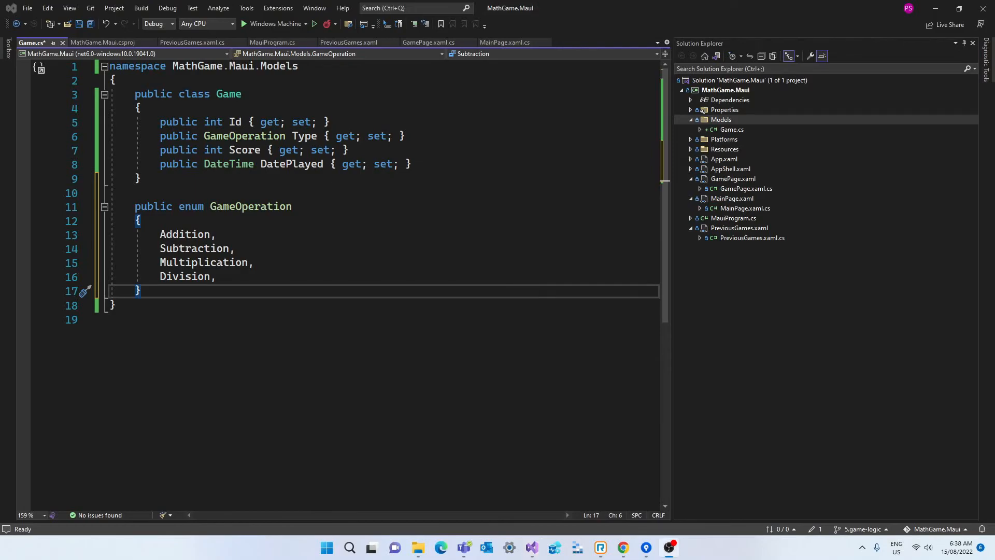
pyautogui.hotkey('ctrl', 's')
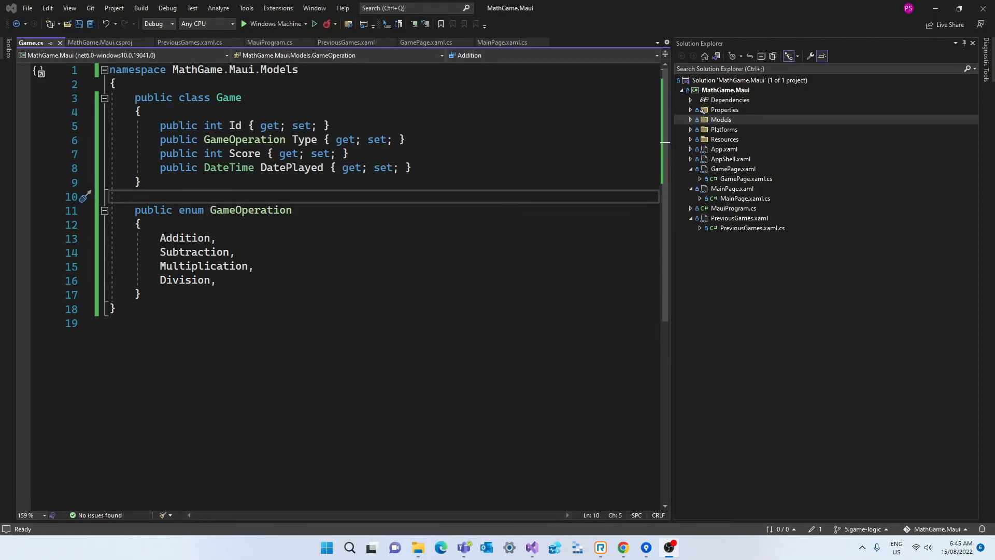
# - Add Table("game") and PrimaryKey, AutoIncrement, Column("Id") attributes and show suggested fixes
pyautogui.click(623, 547)
pyautogui.write('[Table("game")]')
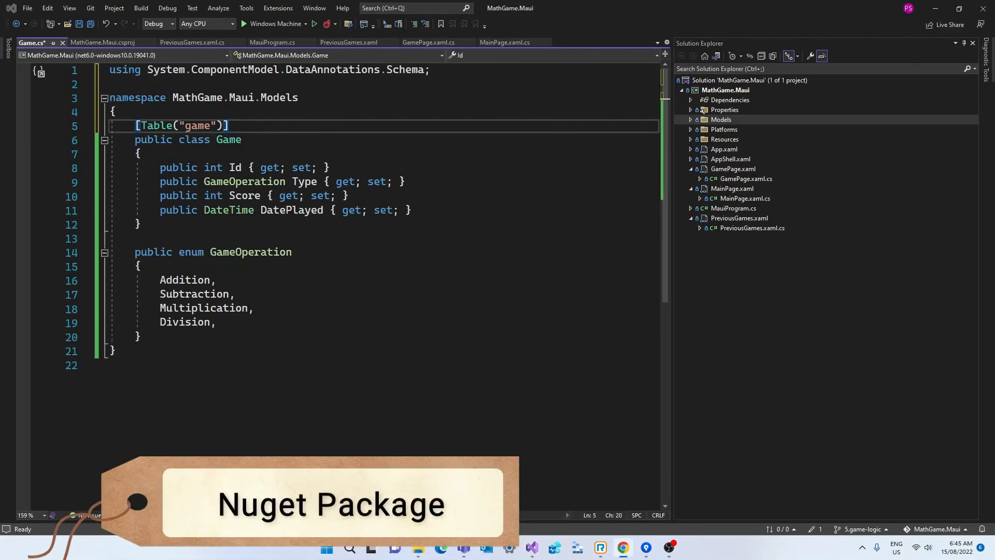
pyautogui.press('Return')
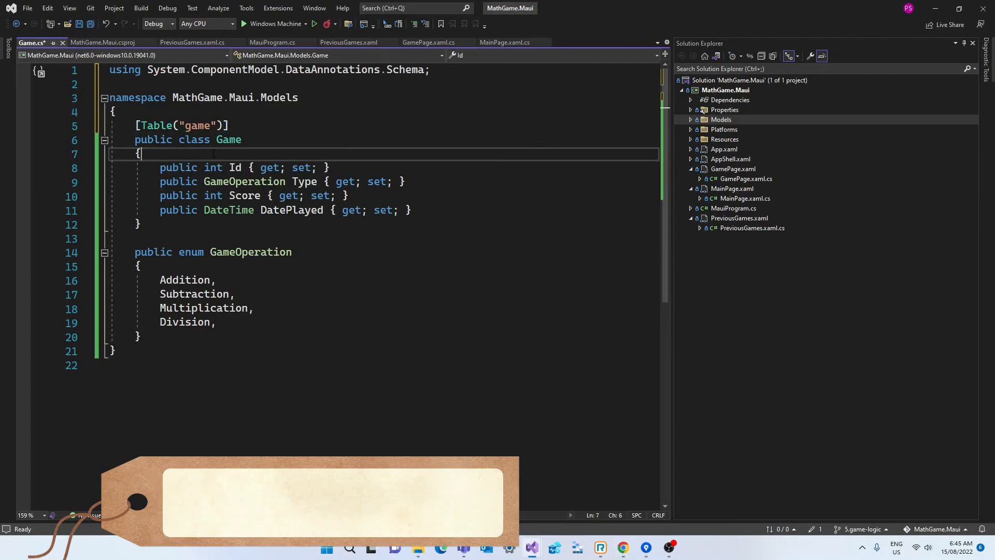
pyautogui.write('[PrimaryKey, AutoIncrement, Column("Id")]')
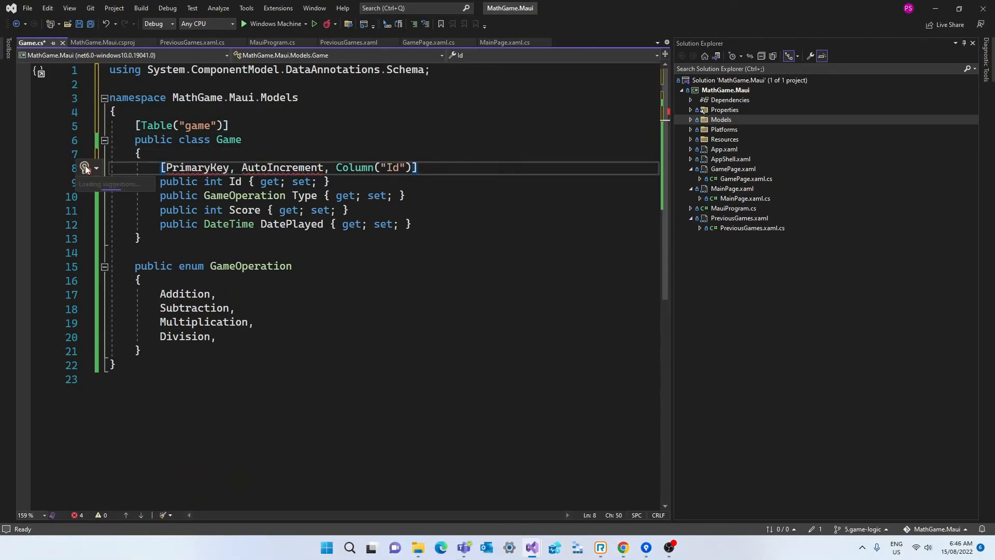
pyautogui.click(86, 167)
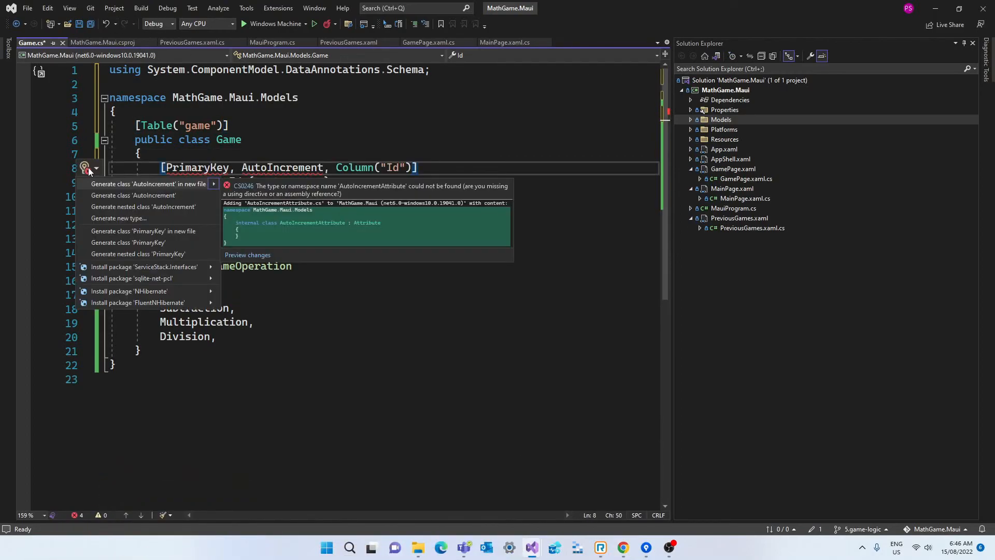
pyautogui.moveTo(200, 421)
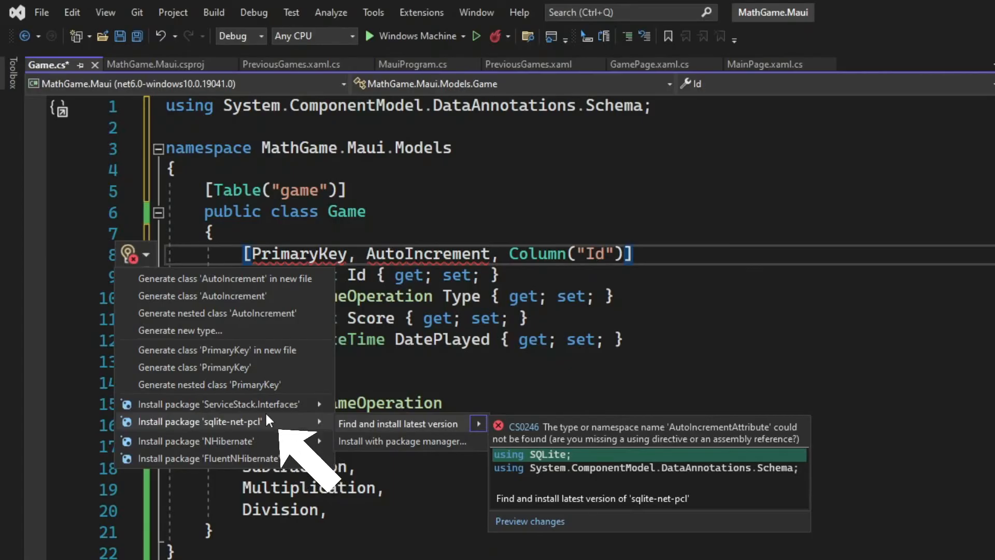
# - Install sqlite-net-pcl via Quick Actions and replace the DataAnnotations using with SQLite
pyautogui.click(399, 424)
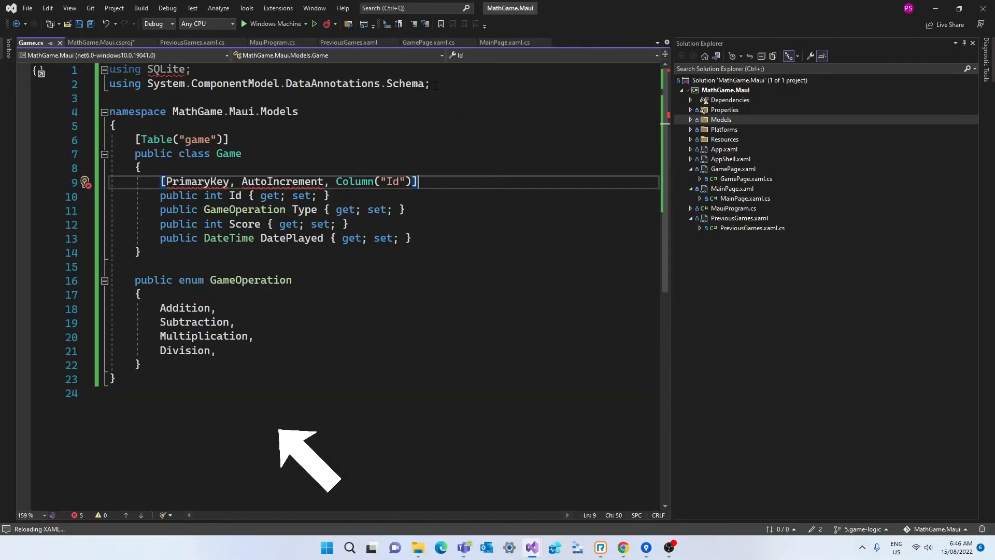
pyautogui.moveTo(431, 83); pyautogui.dragTo(109, 83)
pyautogui.press('Delete')
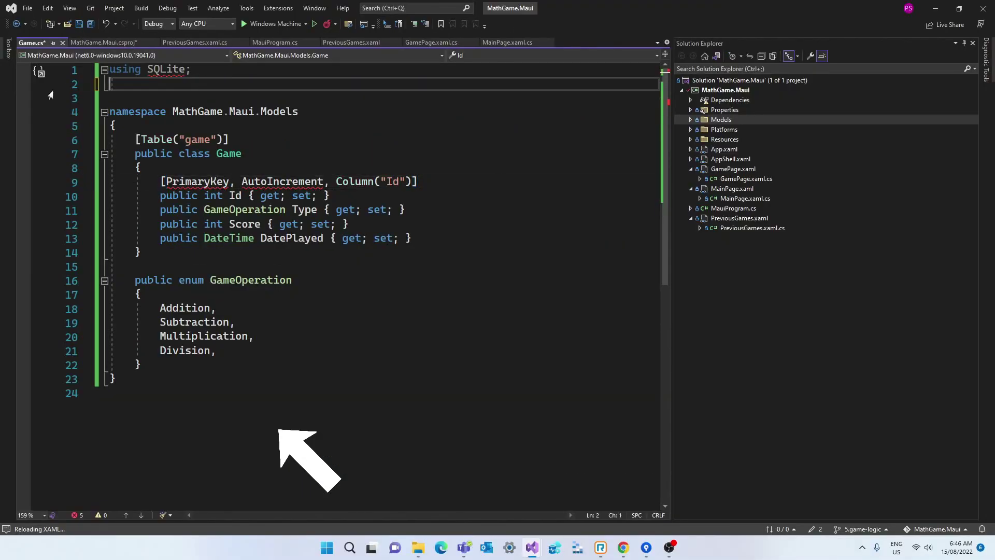
pyautogui.press('BackSpace')
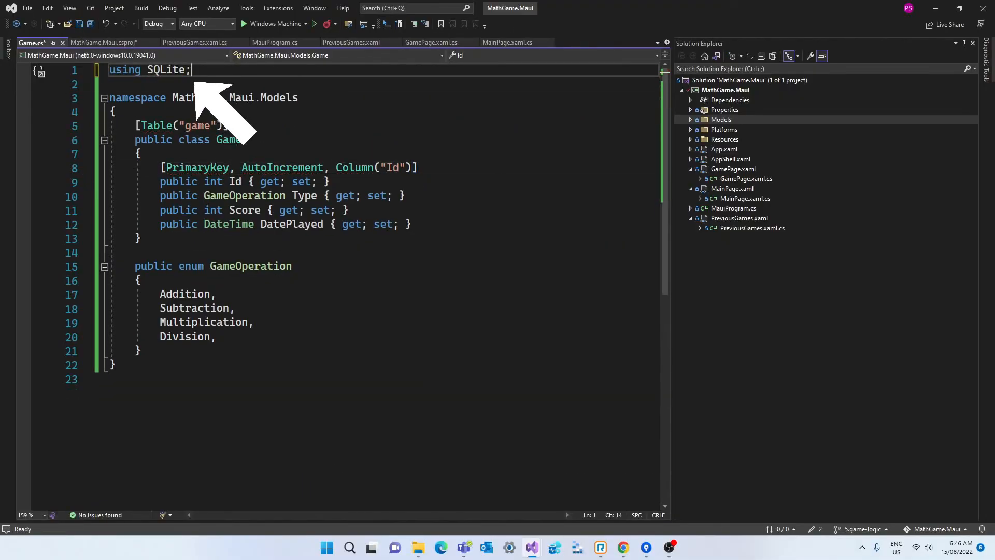
# - View the sqlite-net-pcl 1.8.116 PackageReference in MathGame.Maui.csproj
pyautogui.click(101, 42)
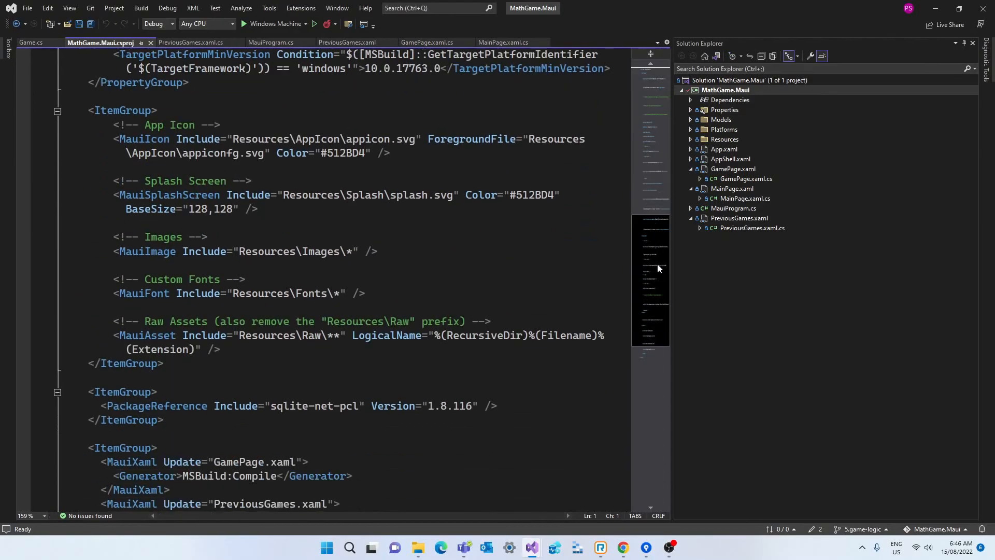
pyautogui.moveTo(656, 264); pyautogui.dragTo(653, 312)
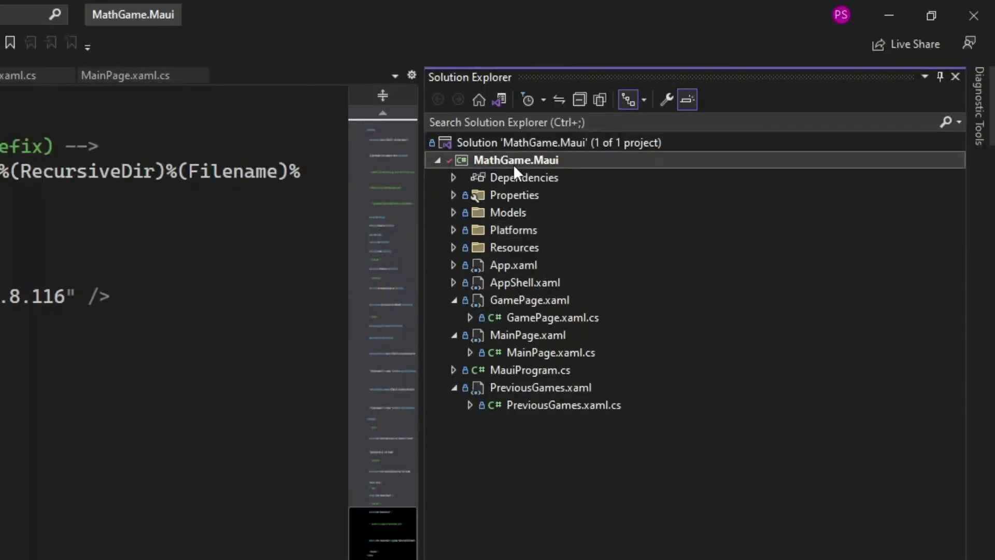
# - Create a Data folder in the MathGame.Maui project
pyautogui.rightClick(513, 165)
pyautogui.moveTo(555, 434)
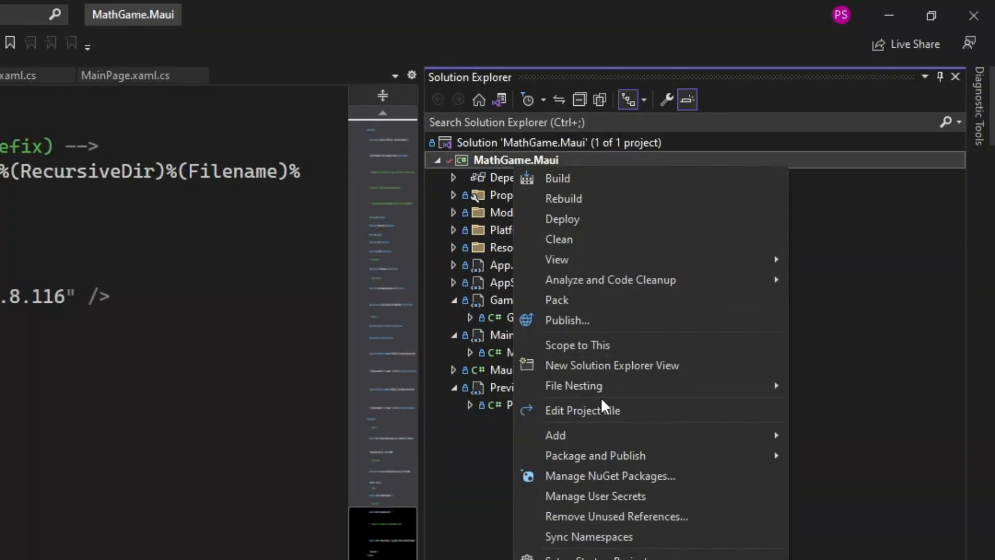
pyautogui.click(349, 477)
pyautogui.write('D')
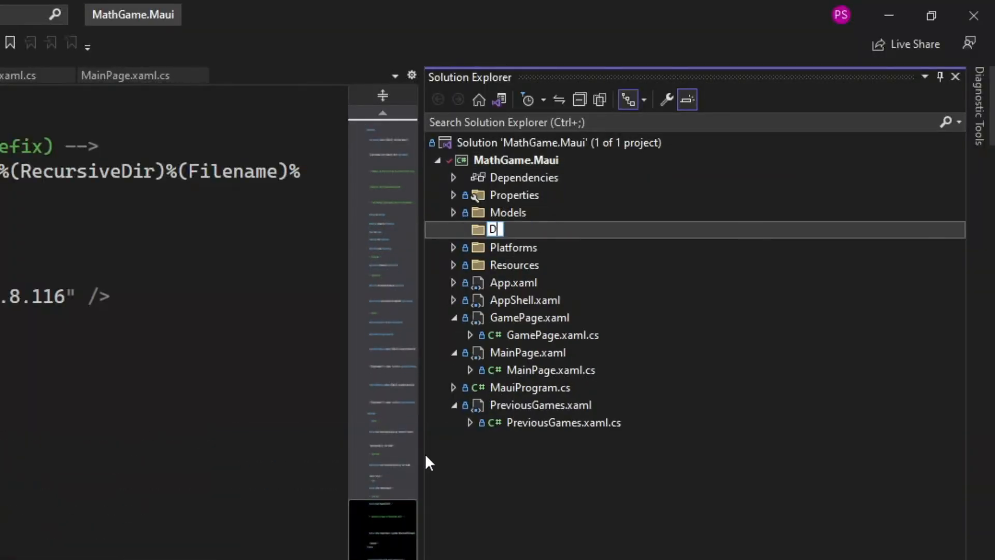
pyautogui.write('ata')
pyautogui.press('Return')
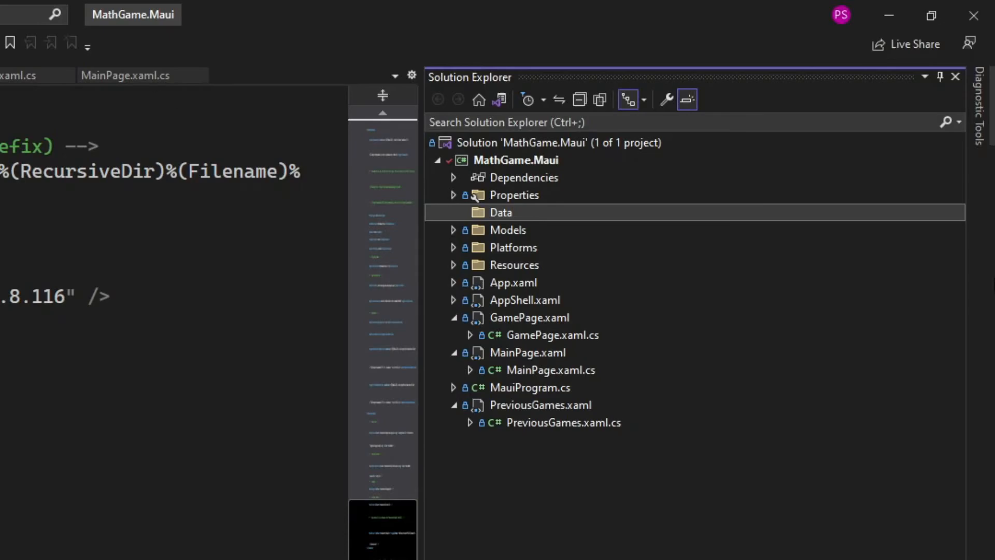
# - Add a new GameRepository class file inside the Data folder
pyautogui.rightClick(524, 215)
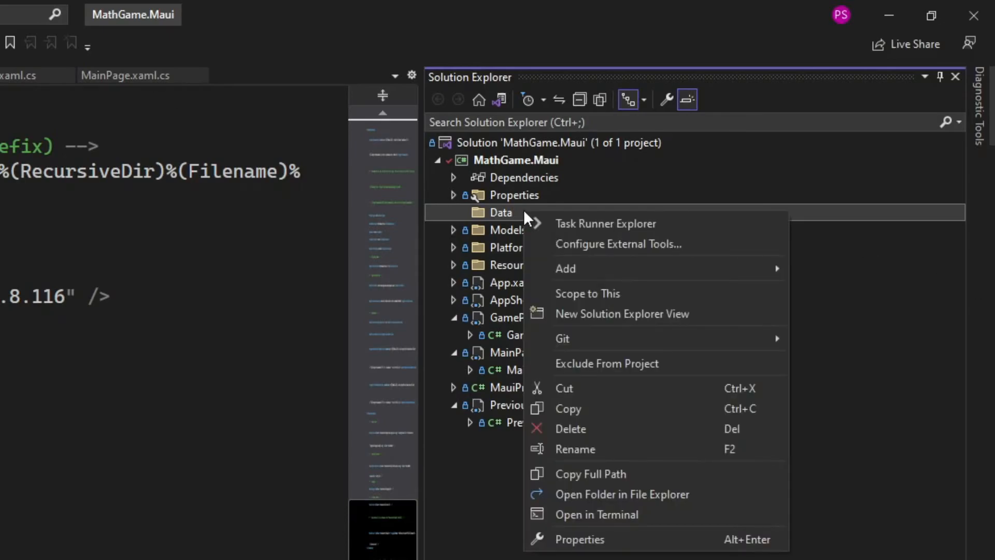
pyautogui.moveTo(566, 268)
pyautogui.click(322, 382)
pyautogui.write('Game')
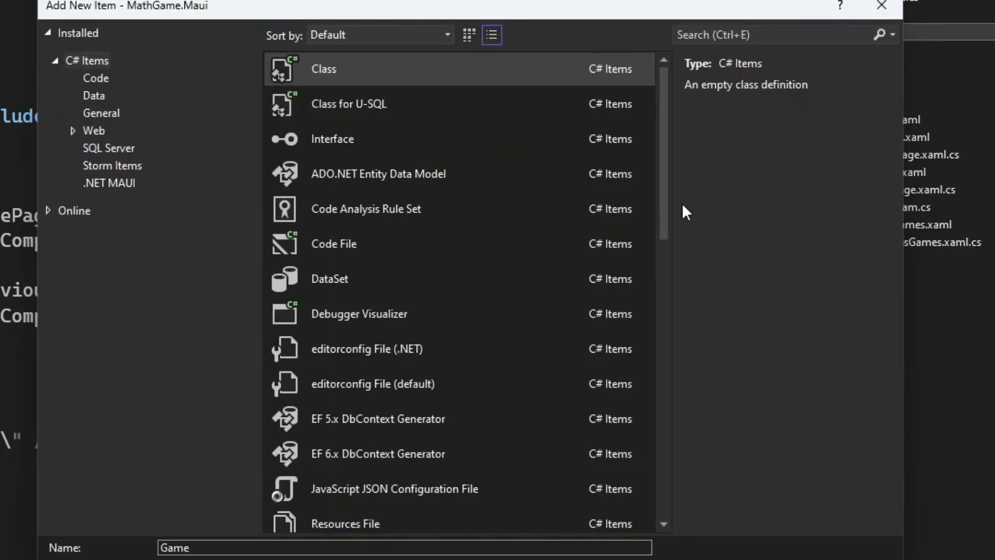
pyautogui.write('Reposit')
pyautogui.write('ory')
pyautogui.press('Return')
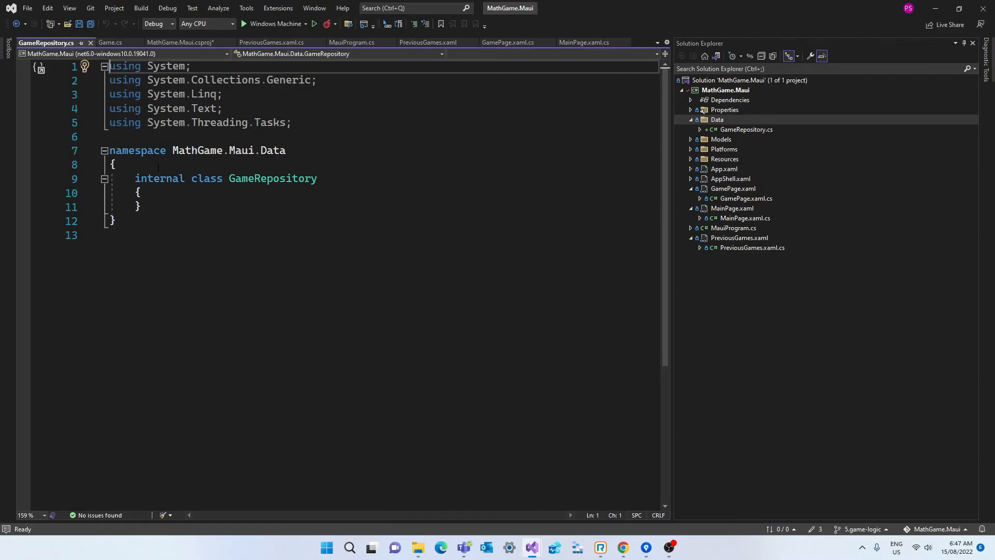
# - Make GameRepository public and remove its unused using lines
pyautogui.doubleClick(158, 178)
pyautogui.write('public')
pyautogui.moveTo(292, 122); pyautogui.dragTo(109, 66)
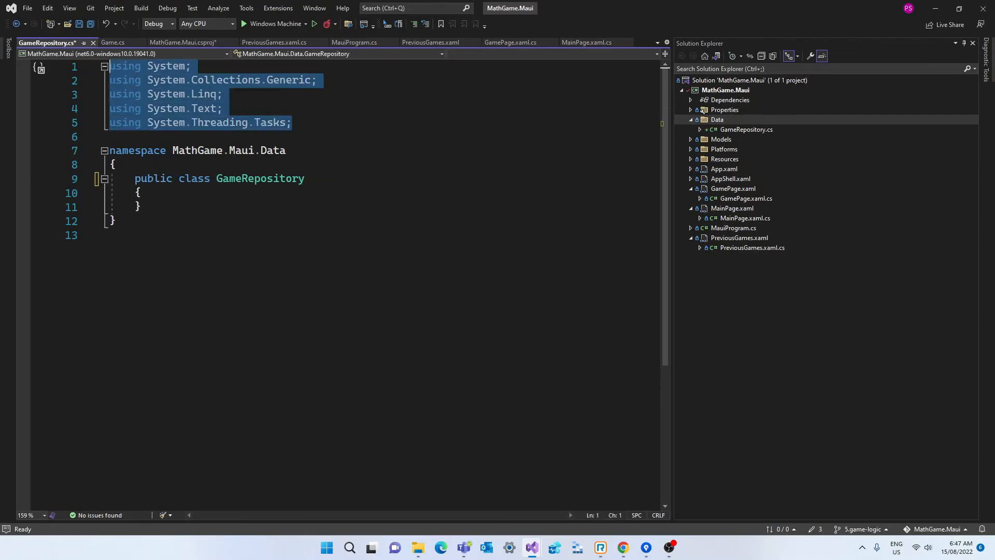
pyautogui.press('Delete')
pyautogui.press('Delete')
pyautogui.press('Delete')
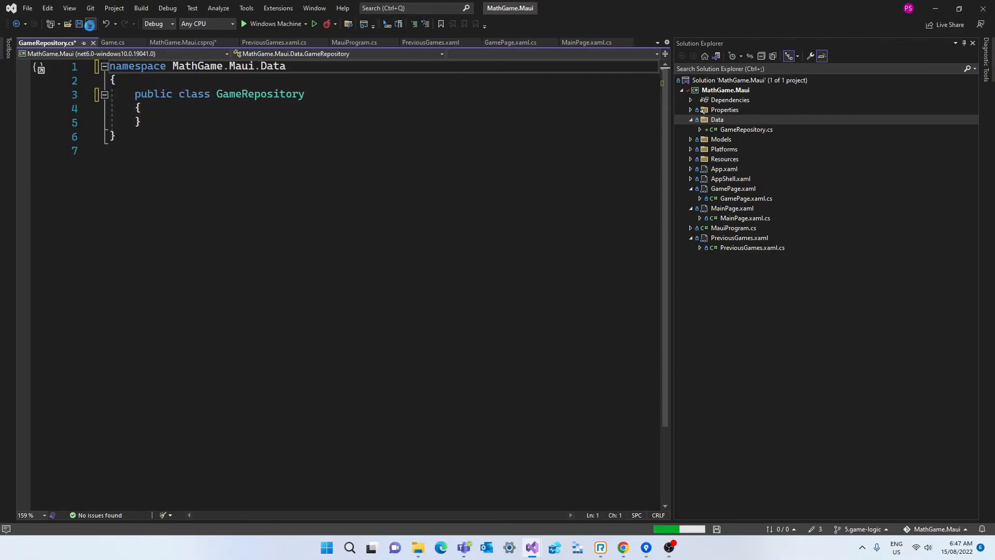
pyautogui.hotkey('ctrl', 's')
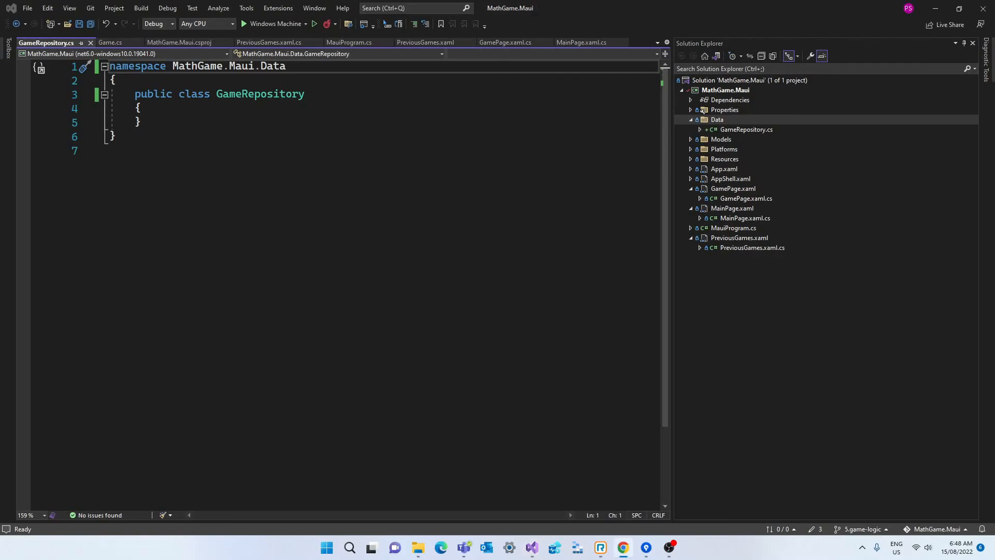
# - Add _dbPath and SQLiteConnection fields plus a constructor storing dbPath, then save
pyautogui.click(175, 108)
pyautogui.press('Return')
pyautogui.write('string _dbPath;')
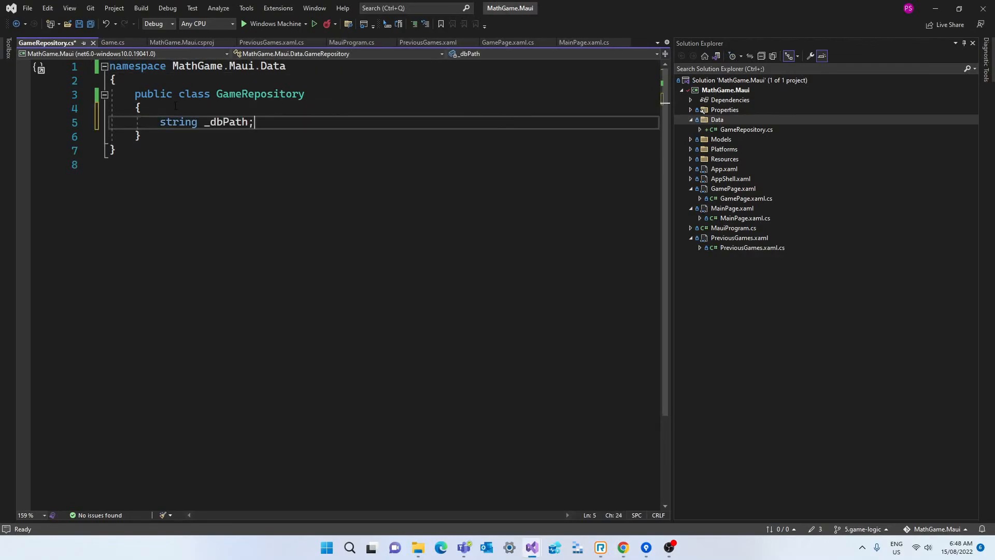
pyautogui.hotkey('ctrl', 's')
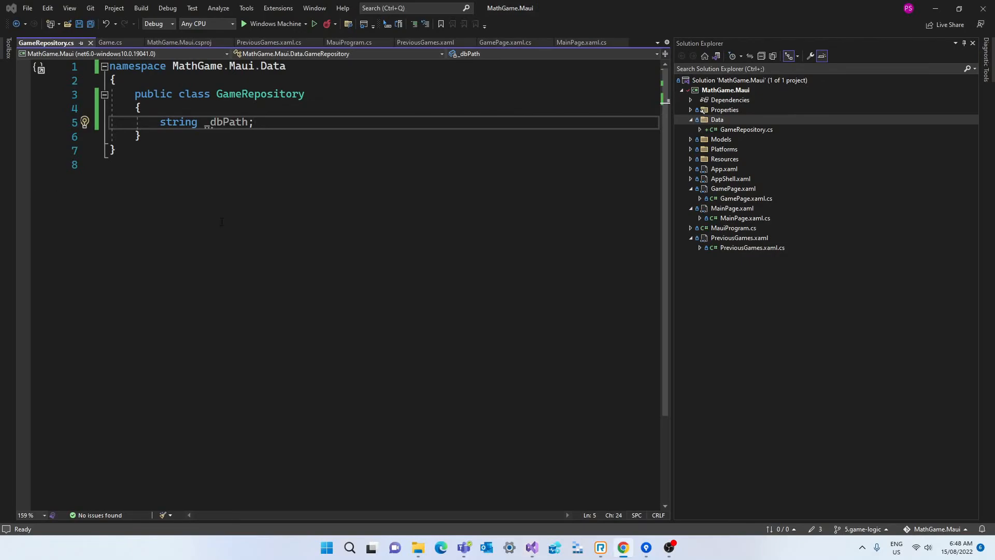
pyautogui.press('Return')
pyautogui.write('private SQLiteConnection conn;')
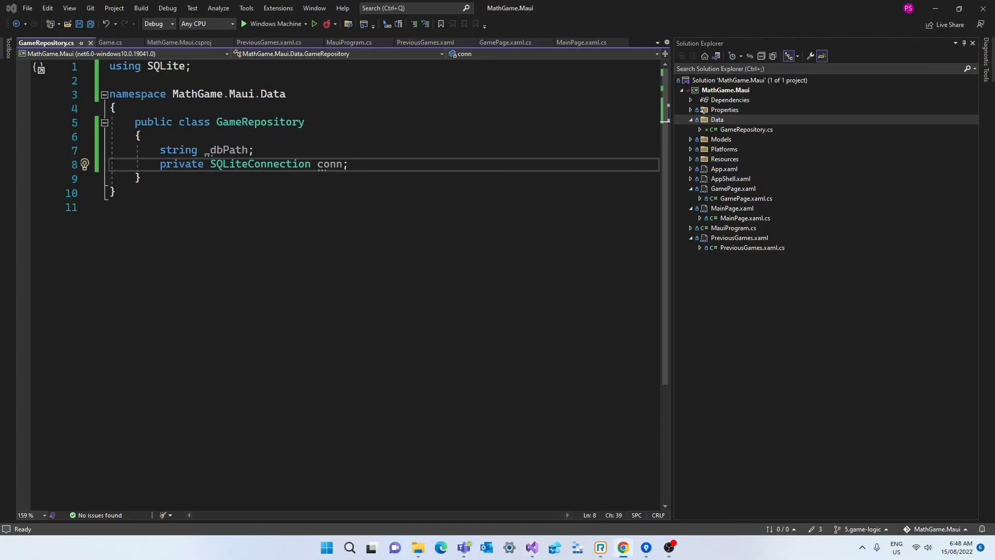
pyautogui.press('Return')
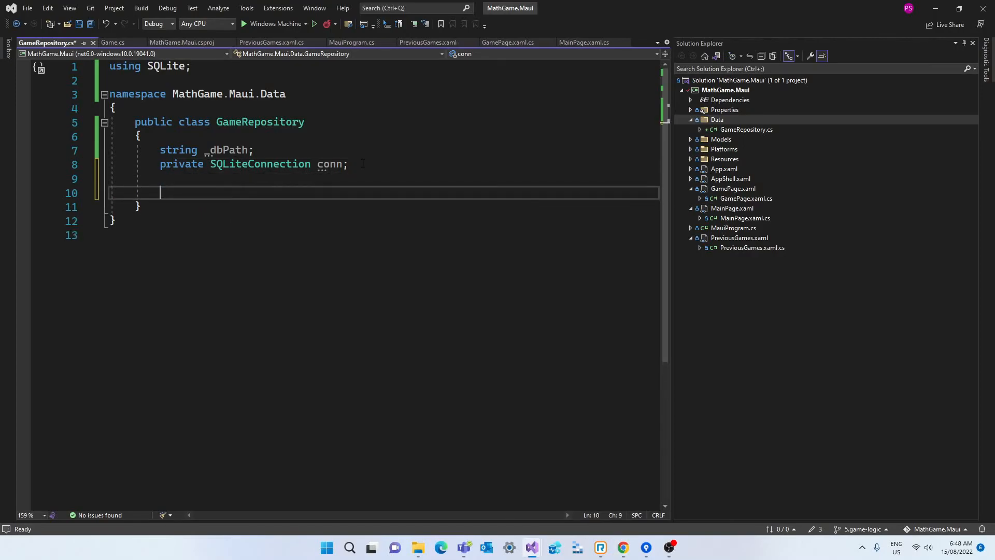
pyautogui.write('public GameRepository(string dbPath)         {             _dbPath = dbPath;         }')
pyautogui.click(90, 24)
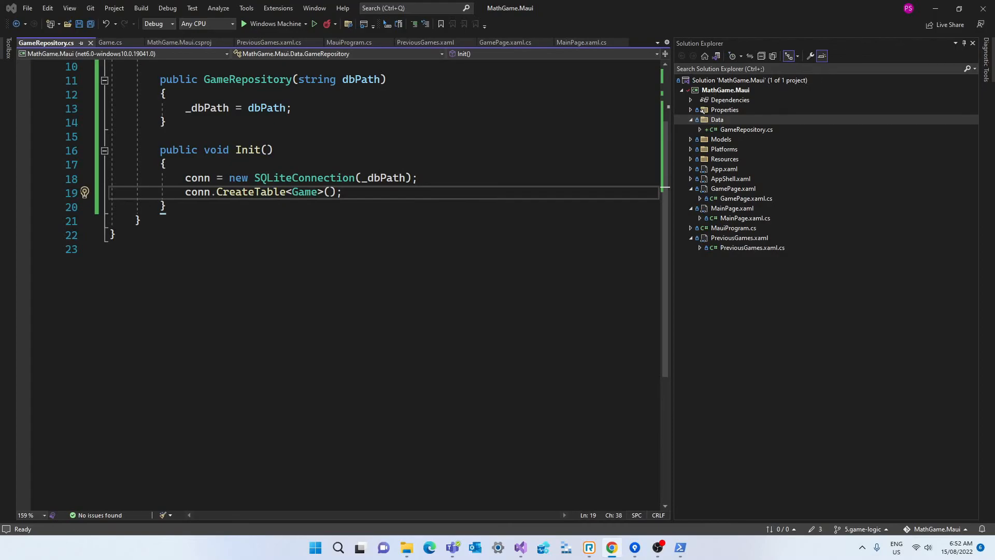
# - Move below the Init method to place the GetAllGames stub
pyautogui.press('Down')
# - Fill GetAllGames with Init() and return conn.Table<Game>().ToList()
pyautogui.hotkey('ctrl', 'v')
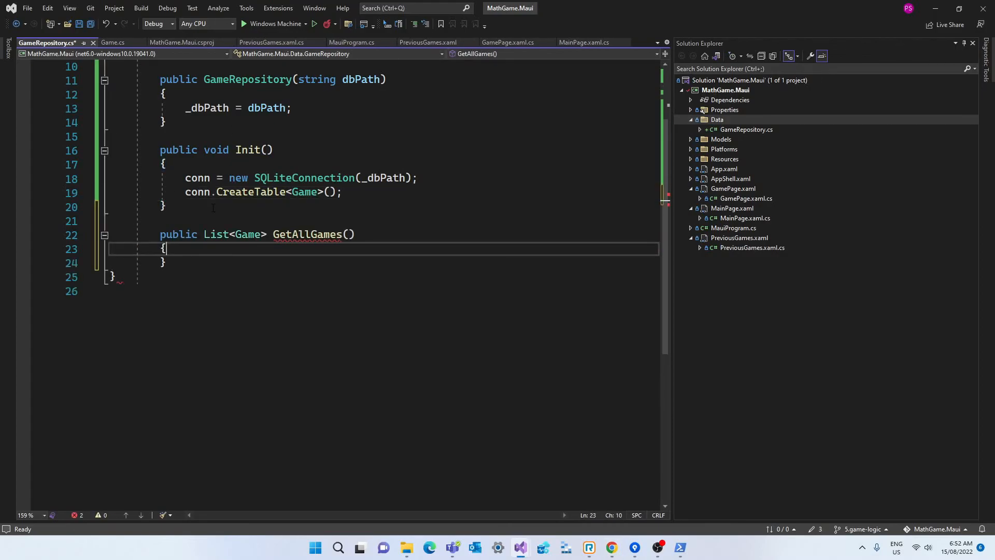
pyautogui.press('Return')
pyautogui.write('Init')
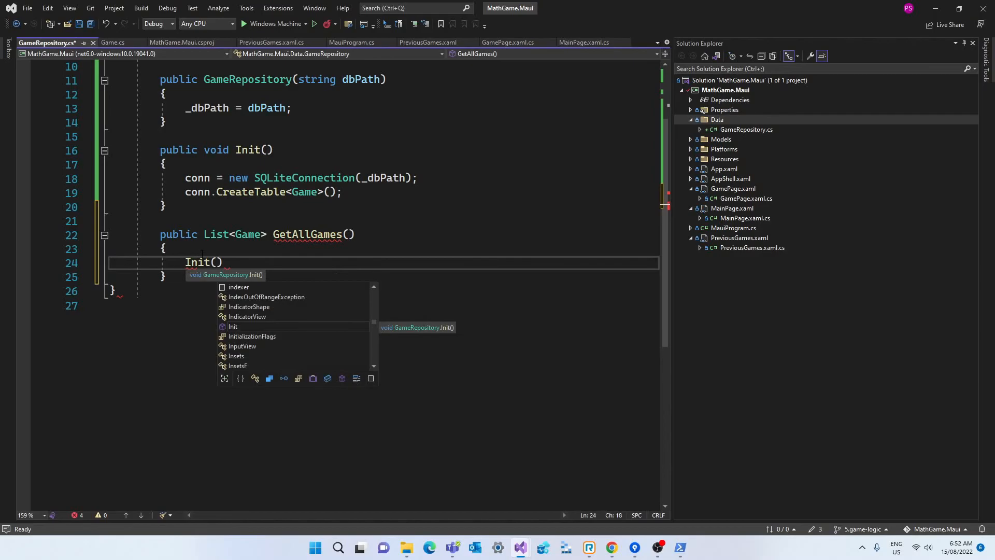
pyautogui.write('();')
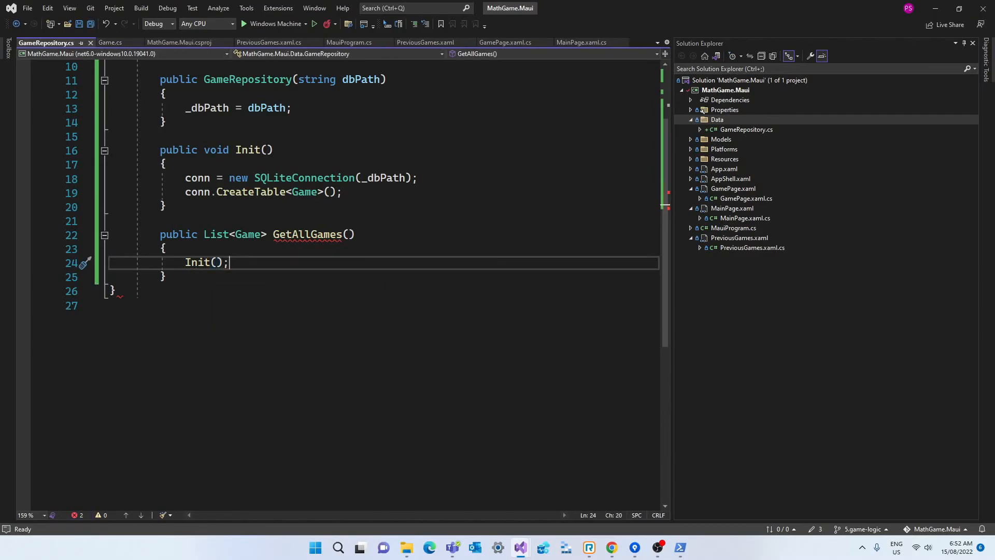
pyautogui.hotkey('alt', 'Tab')
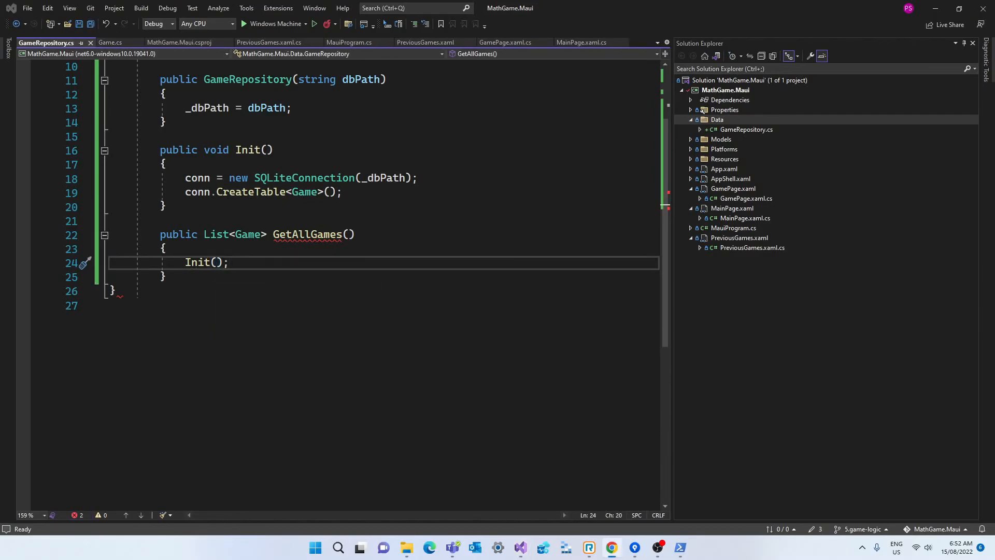
pyautogui.hotkey('alt', 'Tab')
pyautogui.press('Return')
pyautogui.write('return conn.Table<Game>().ToList();')
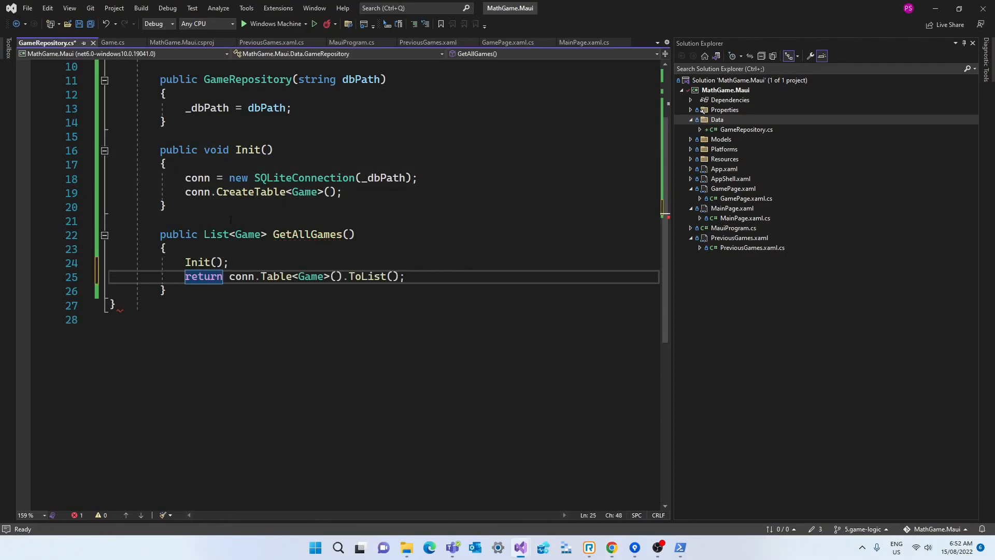
# - Add the Models using and the class-closing brace so the file compiles
pyautogui.click(86, 27)
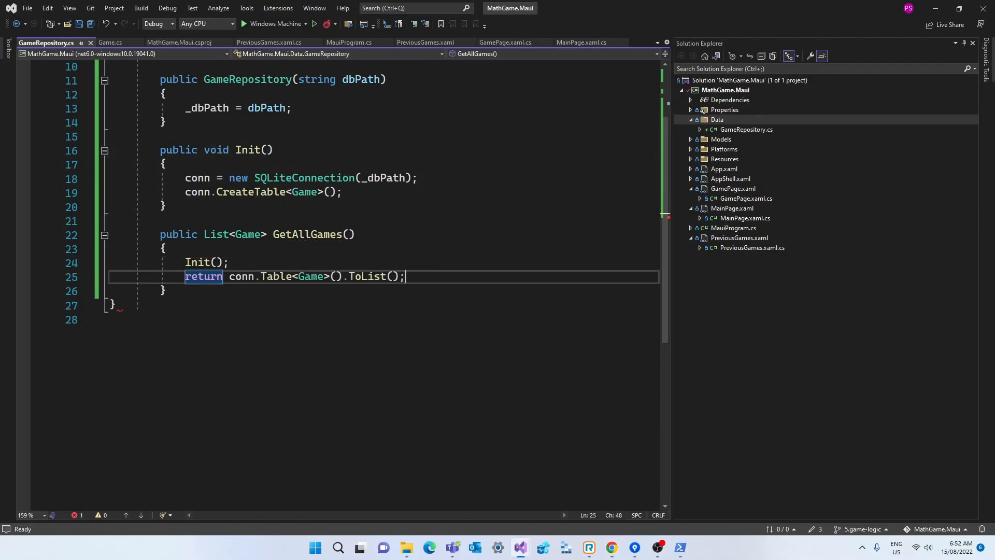
pyautogui.press('Down')
pyautogui.scroll(3, 373, 257)
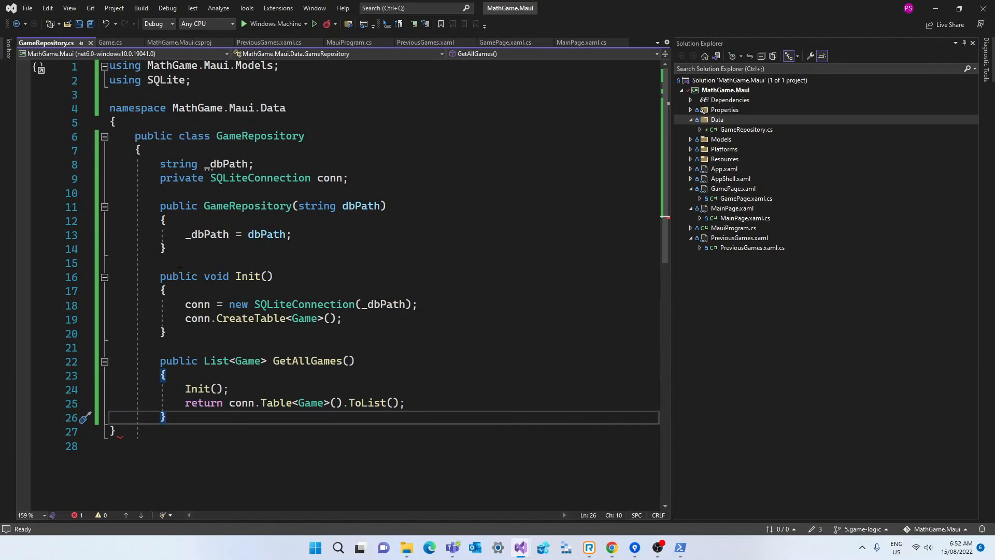
pyautogui.press('Return')
pyautogui.write('}')
pyautogui.scroll(-5, 374, 256)
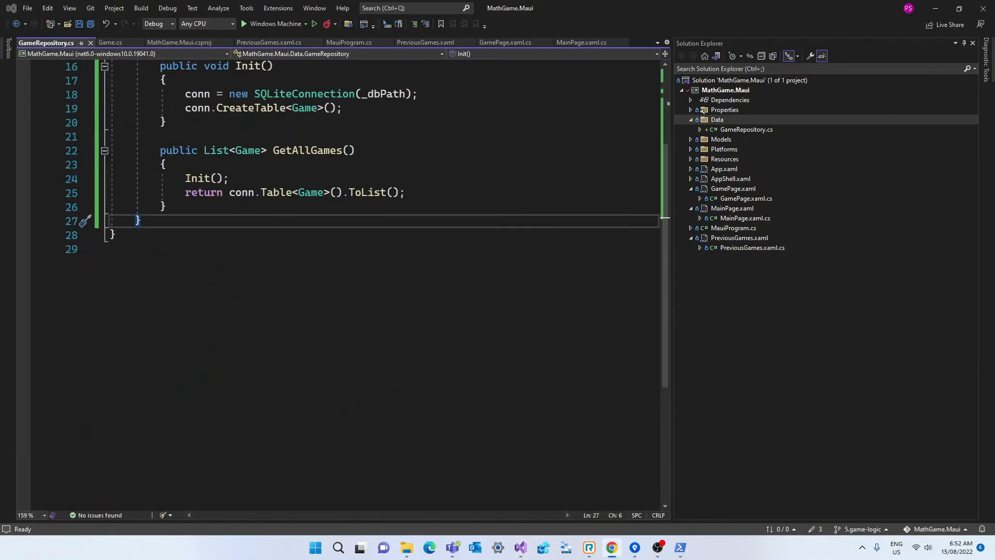
# - Write Add(Game game) opening an SQLiteConnection and calling conn.Insert(game)
pyautogui.press('Left')
pyautogui.press('Return')
pyautogui.press('Return')
pyautogui.press('Up')
pyautogui.write('public')
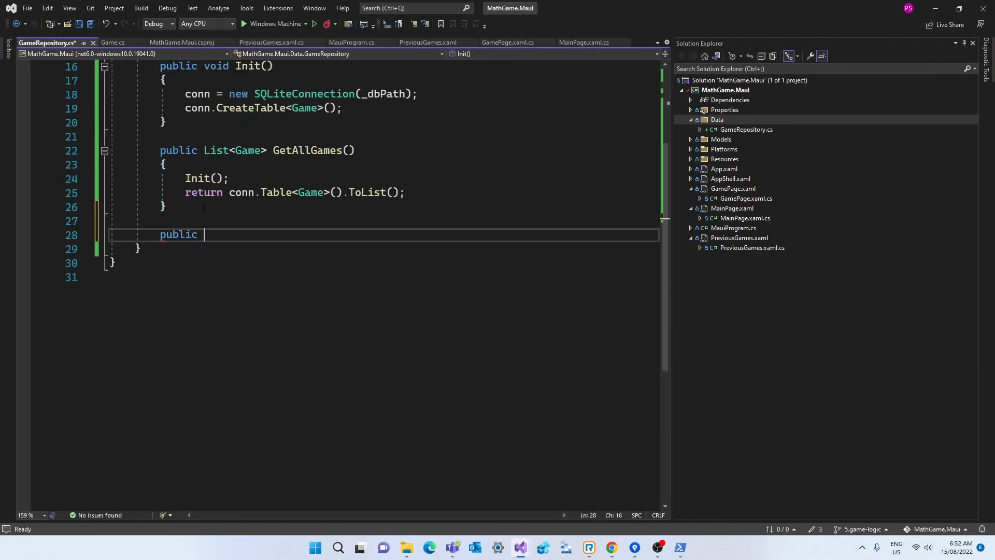
pyautogui.write(' void Add(Game game')
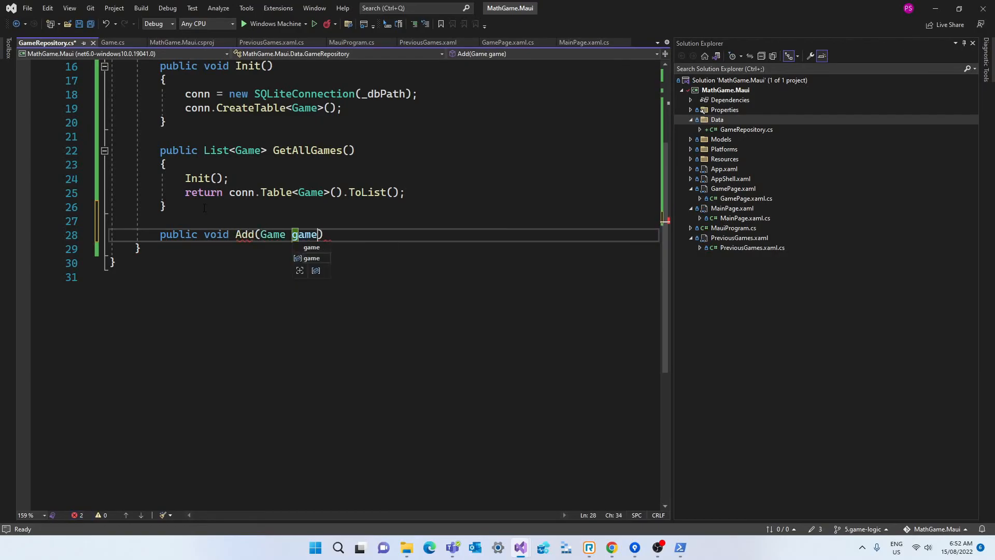
pyautogui.write(') {')
pyautogui.press('Return')
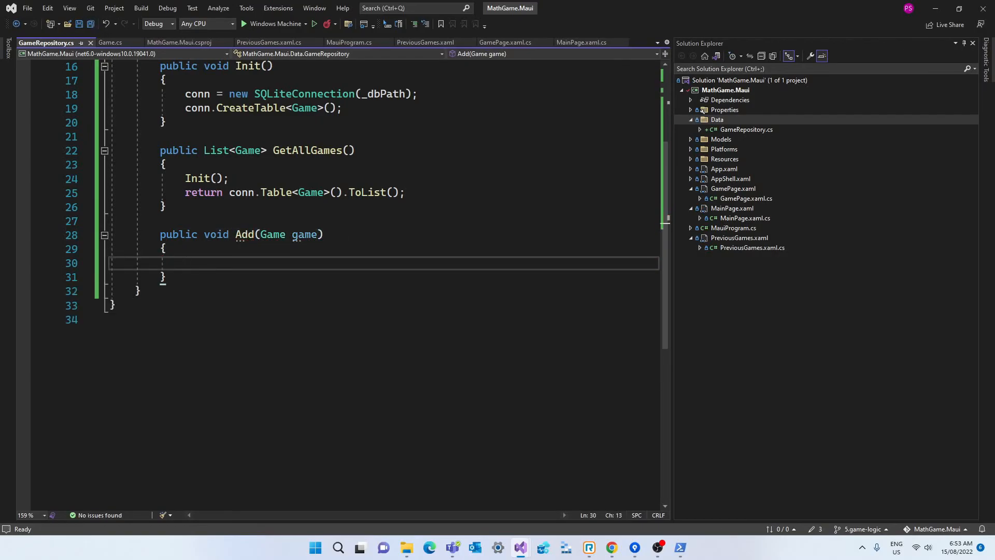
pyautogui.write('conn = new SQLiteConnection(_dbPath);')
pyautogui.press('Tab')
pyautogui.scroll(-2, 380, 233)
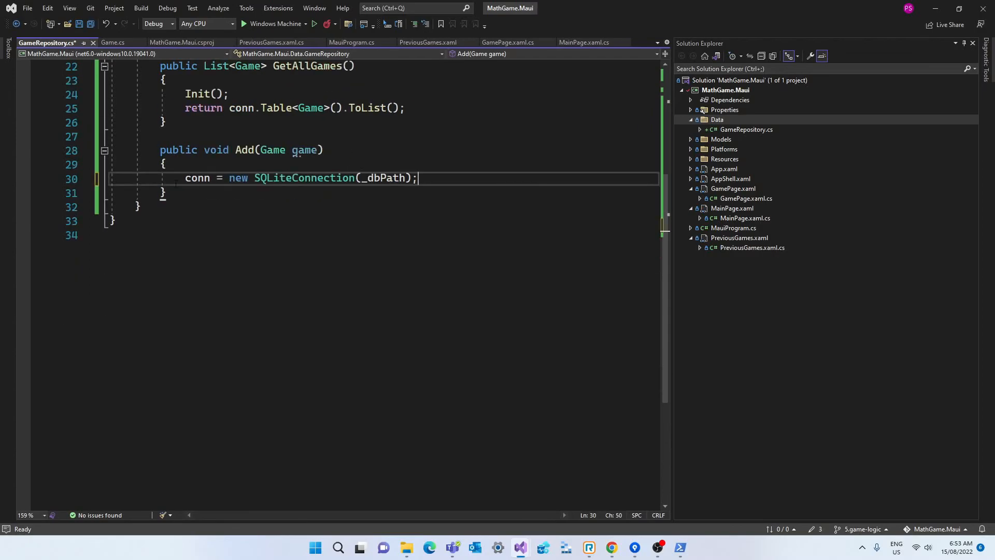
pyautogui.press('Return')
pyautogui.write('conn.Insert(game);')
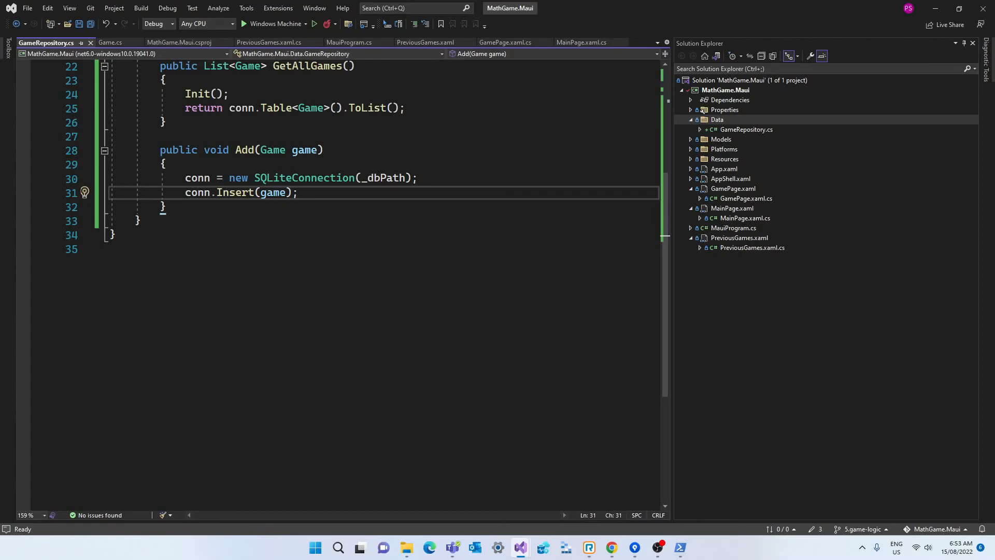
pyautogui.hotkey('alt', 'Tab')
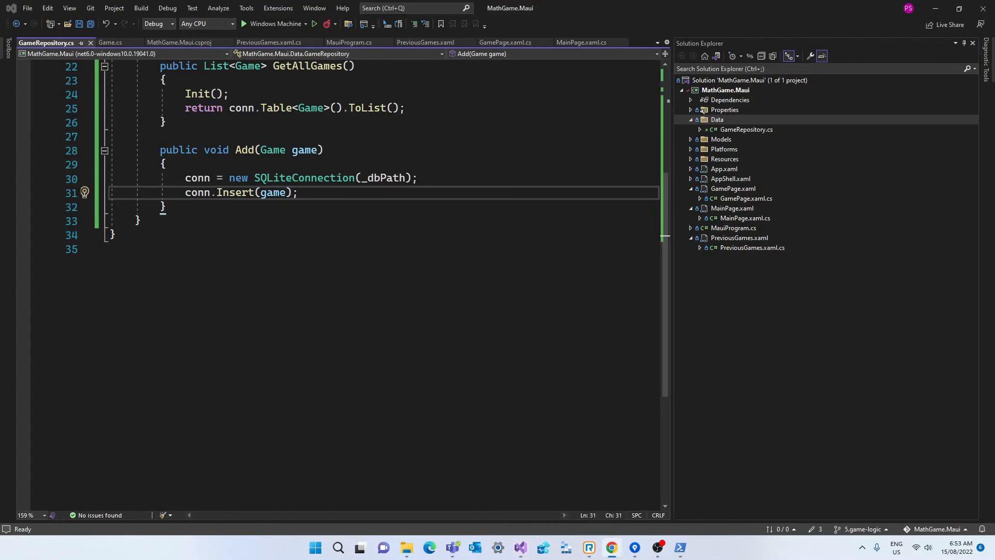
pyautogui.click(194, 207)
pyautogui.press('Return')
pyautogui.press('Return')
pyautogui.write('publ')
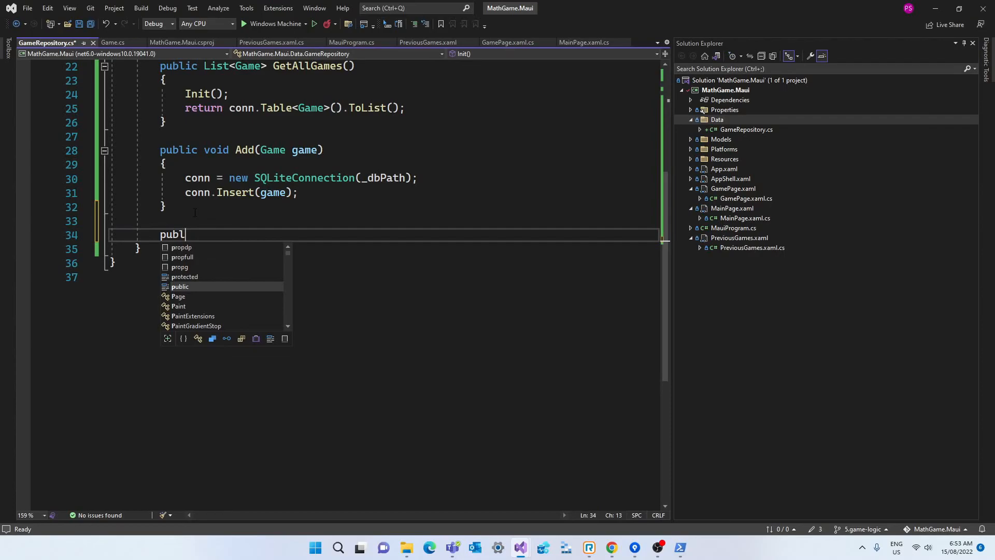
pyautogui.write('ic void Delete(int i')
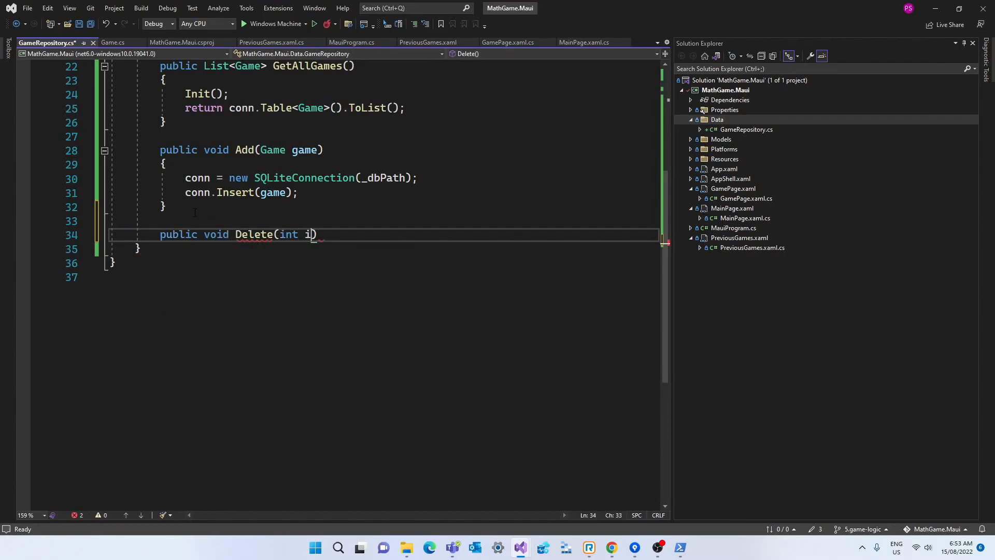
pyautogui.write('d)')
# - Add a Delete(int id) method that opens the SQLite connection and deletes by id, then save
pyautogui.press('Return')
pyautogui.write('{')
pyautogui.press('Return')
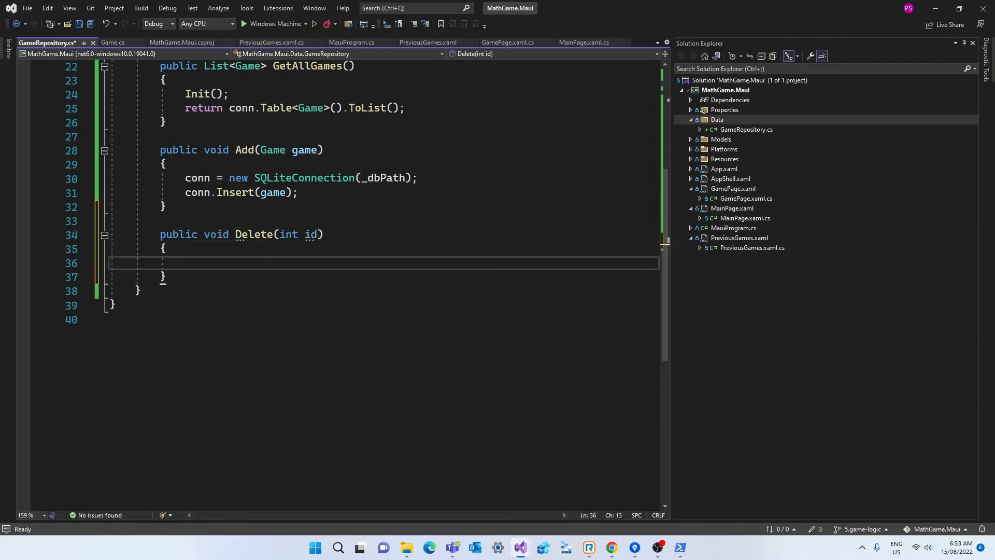
pyautogui.press('Tab')
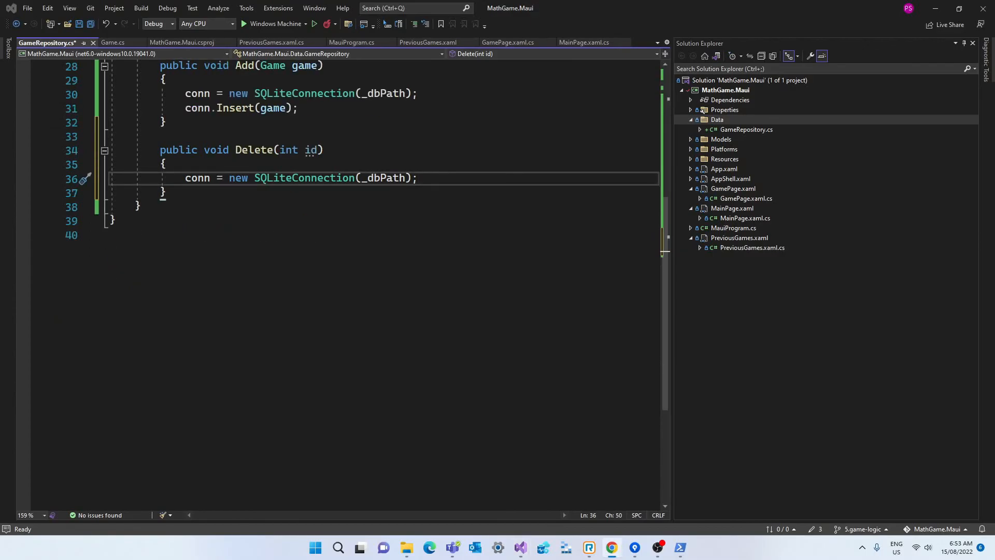
pyautogui.press('Return')
pyautogui.press('Tab')
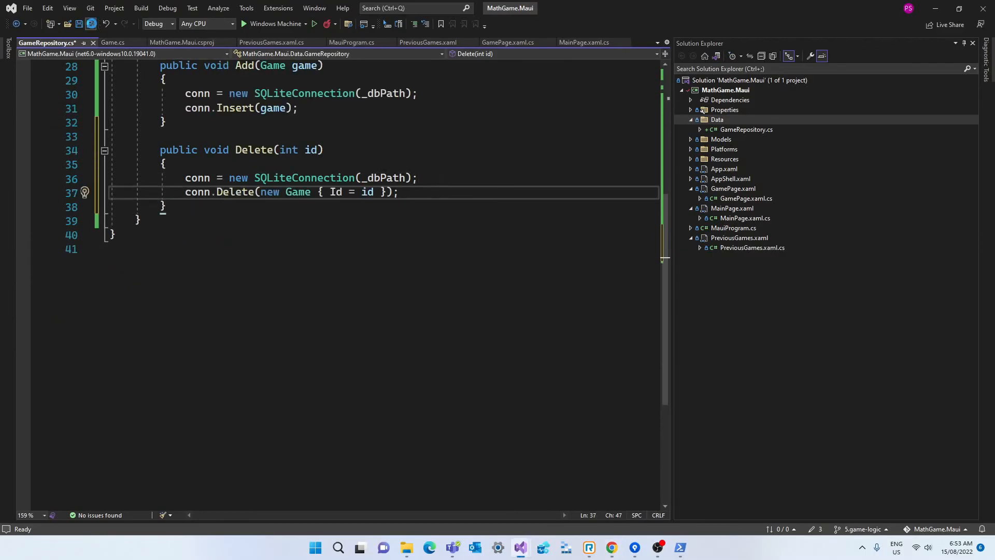
pyautogui.hotkey('ctrl', 's')
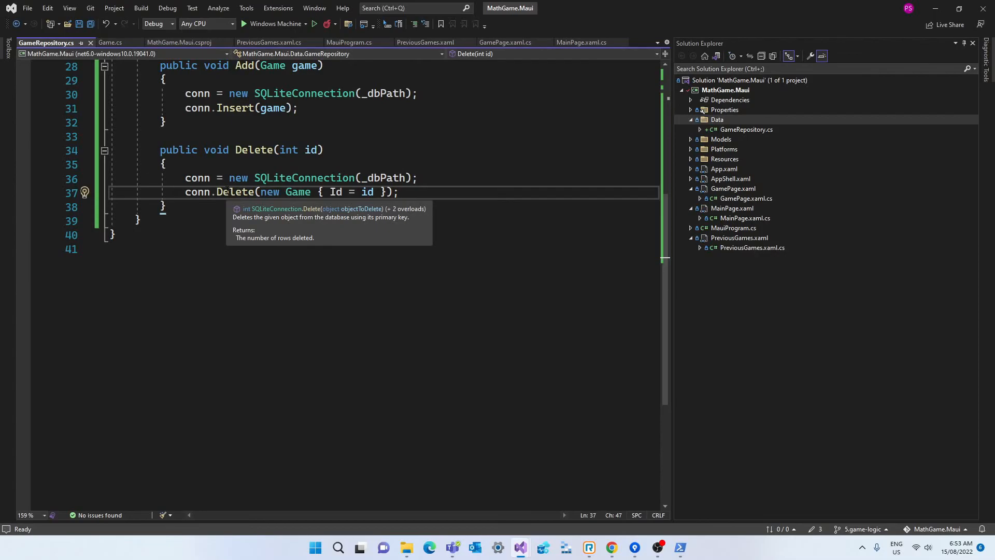
# - Correct the delete call to conn.Delete(new { Id = id }) and save GameRepository.cs
pyautogui.moveTo(260, 191); pyautogui.dragTo(317, 192)
pyautogui.press('BackSpace')
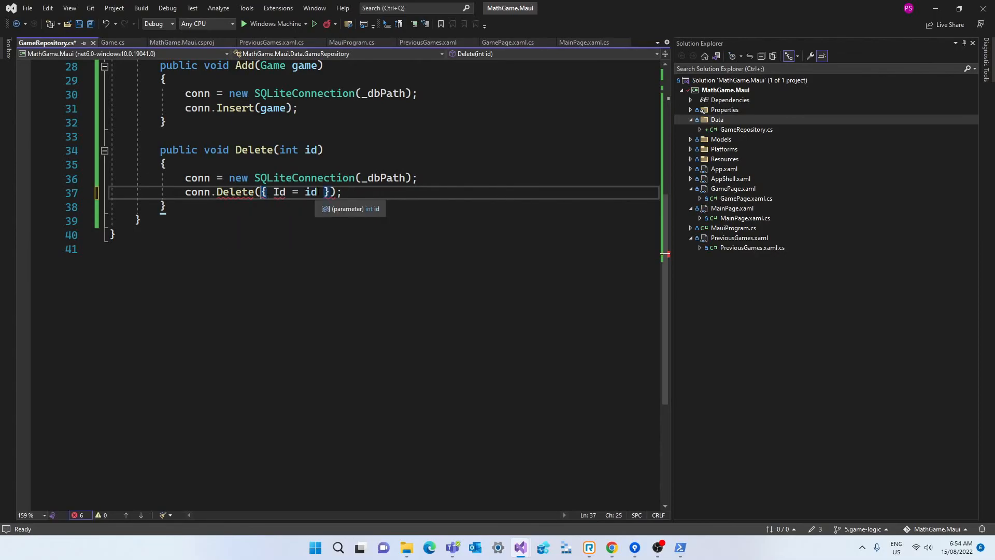
pyautogui.click(318, 192)
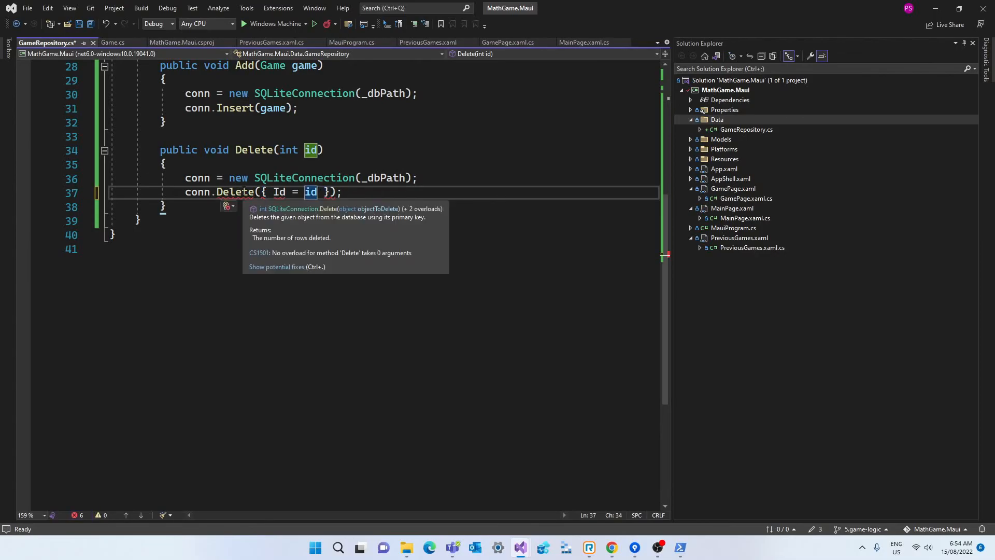
pyautogui.click(261, 192)
pyautogui.write('new')
pyautogui.click(324, 149)
pyautogui.click(90, 24)
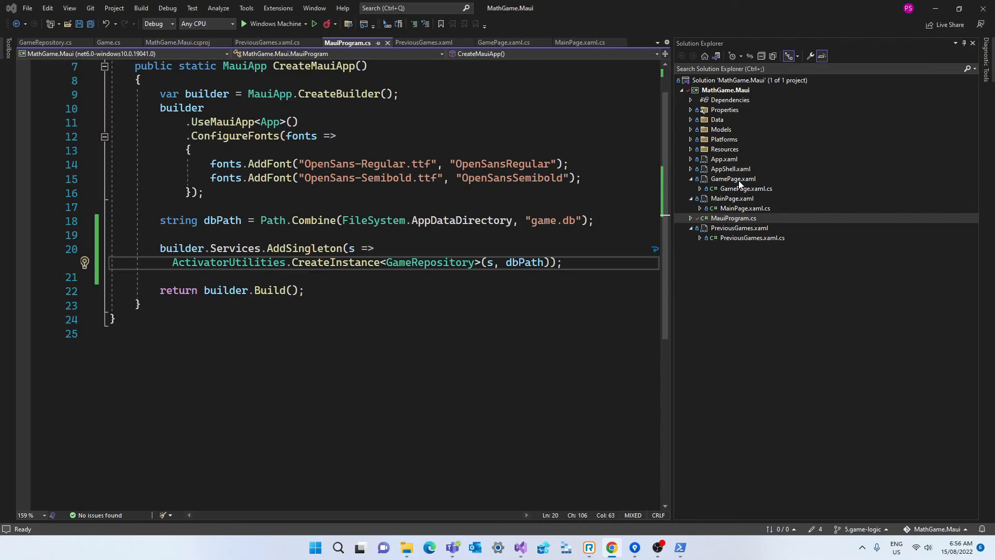
# - Give App a static GameRepository property assigned from the injected gameRepository in the constructor
pyautogui.keyDown('ctrl'); pyautogui.click(271, 121); pyautogui.keyUp('ctrl')
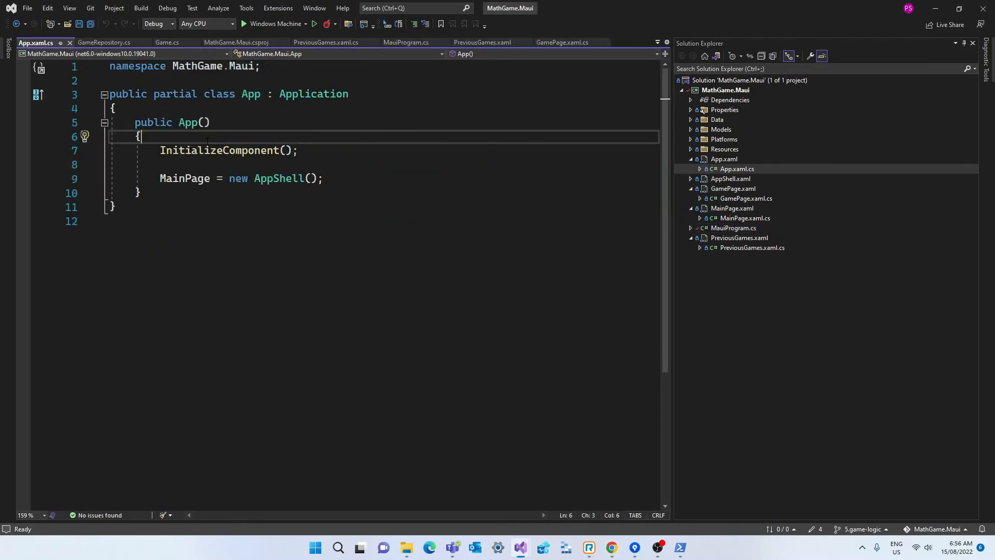
pyautogui.write('public static GameRepository GameRepository { get; private set; }')
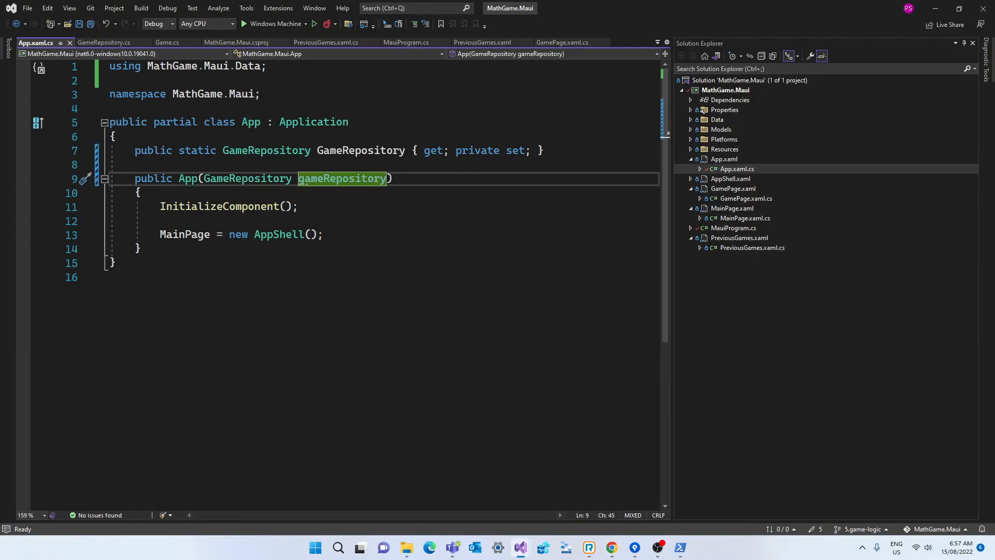
pyautogui.click(330, 228)
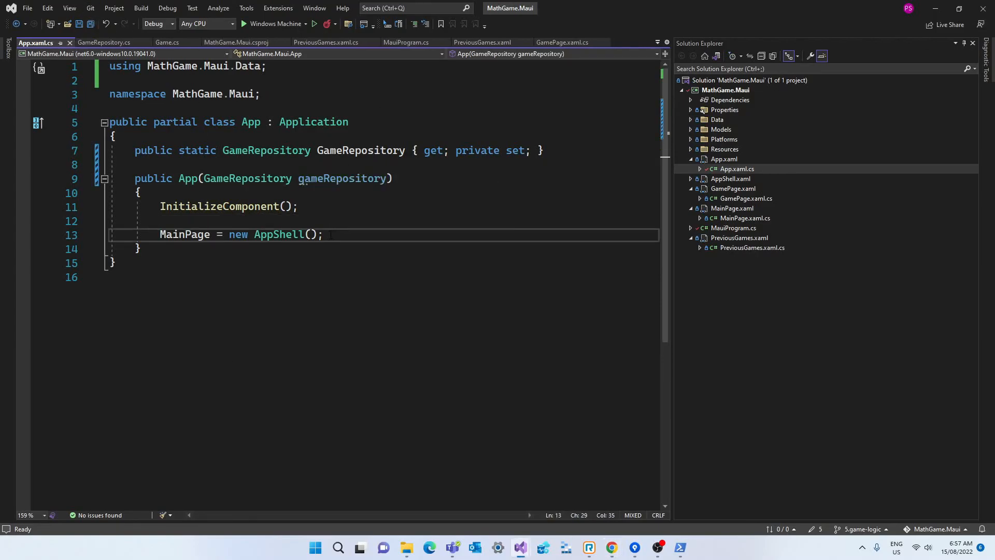
pyautogui.press('Return')
pyautogui.press('Return')
pyautogui.press('Tab')
pyautogui.hotkey('alt', 'Tab')
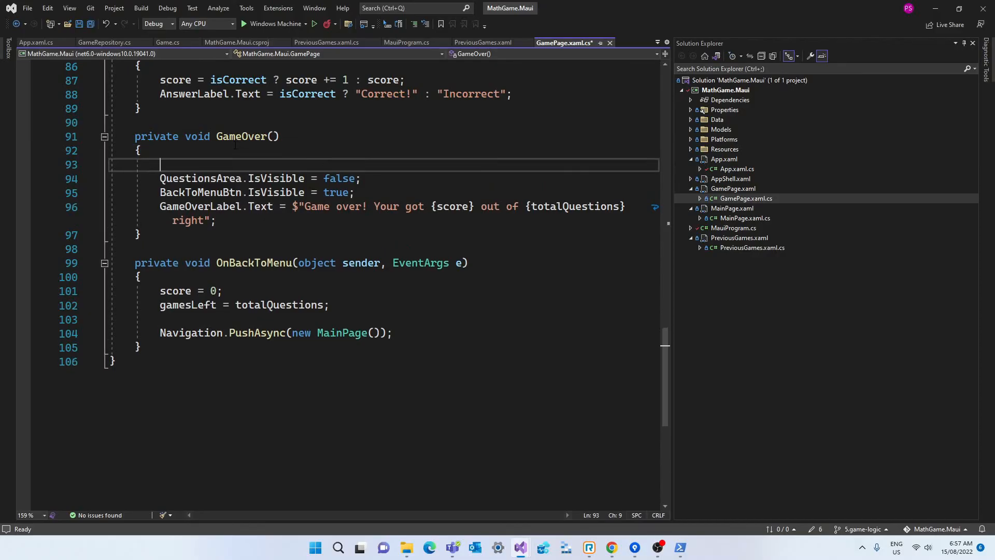
pyautogui.write('GameOperation gameOperation = G')
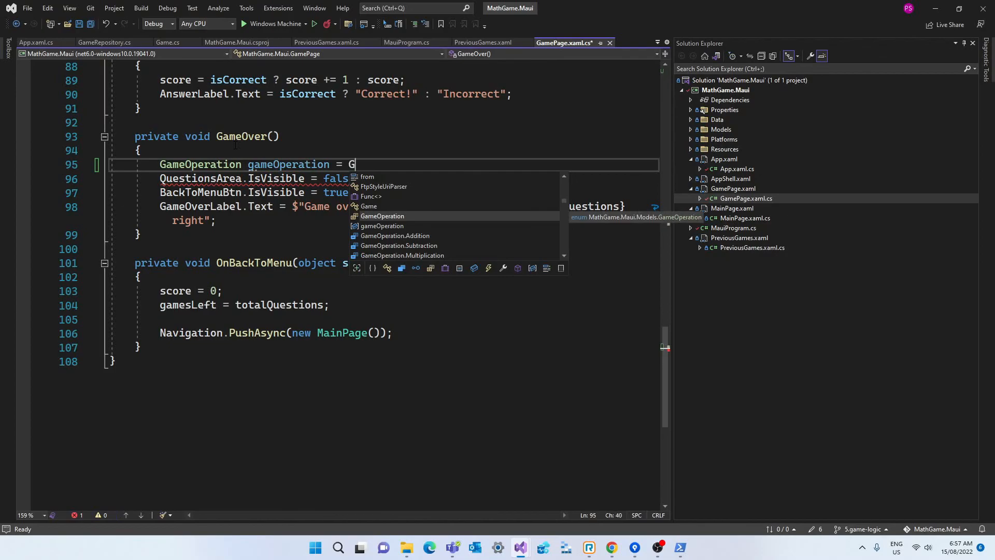
pyautogui.write('ameType switch {')
# - Write a switch expression on GameType yielding Addition, Subtraction, Multiplication or Division GameOperation values
pyautogui.press('Return')
pyautogui.press('Down')
pyautogui.write(';')
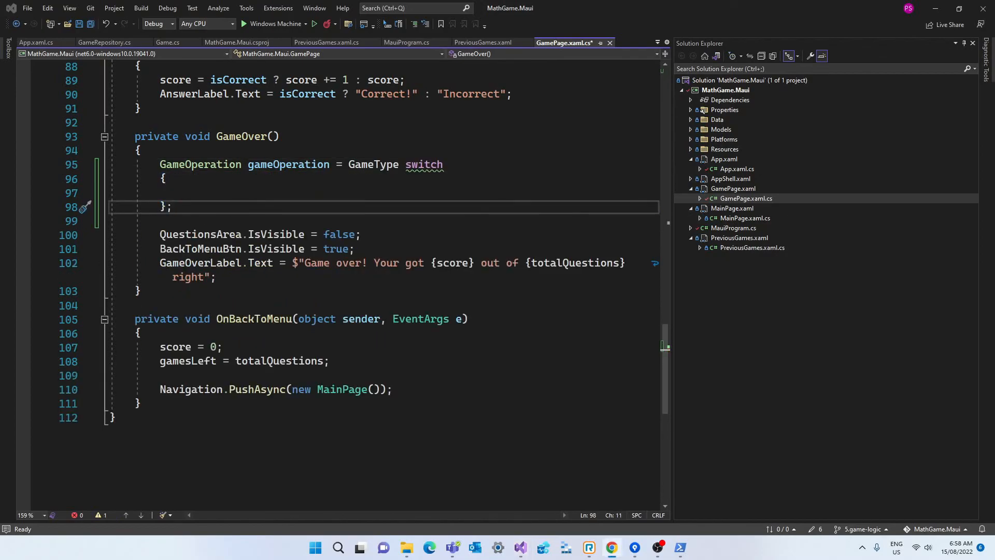
pyautogui.press('Up')
pyautogui.write('"Addition" => GameOperation.Addition,             "Subtraction" => GameOperation.Subtraction,             "Multiplication" => GameOperation.Multiplication,             "Division" => GameOperation.Division,')
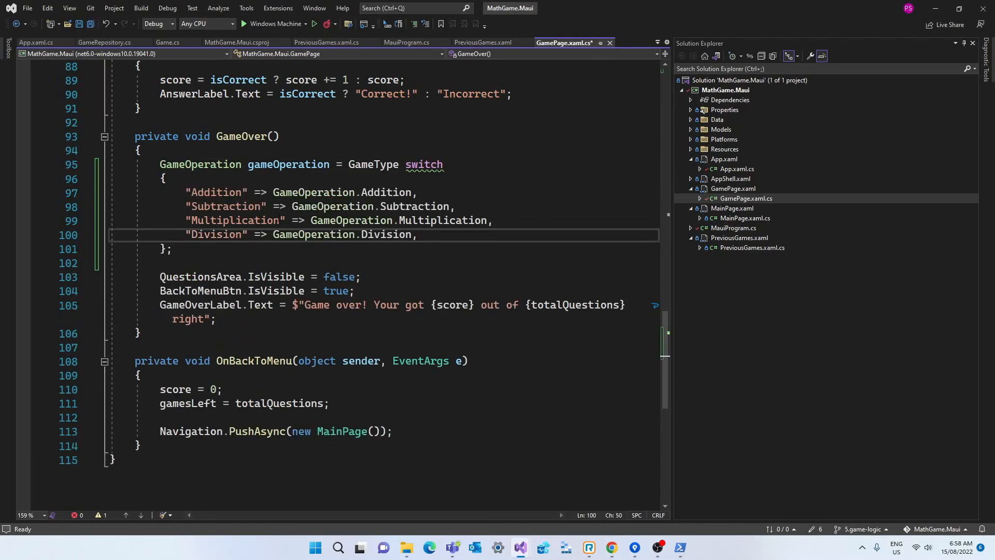
pyautogui.moveTo(360, 150)
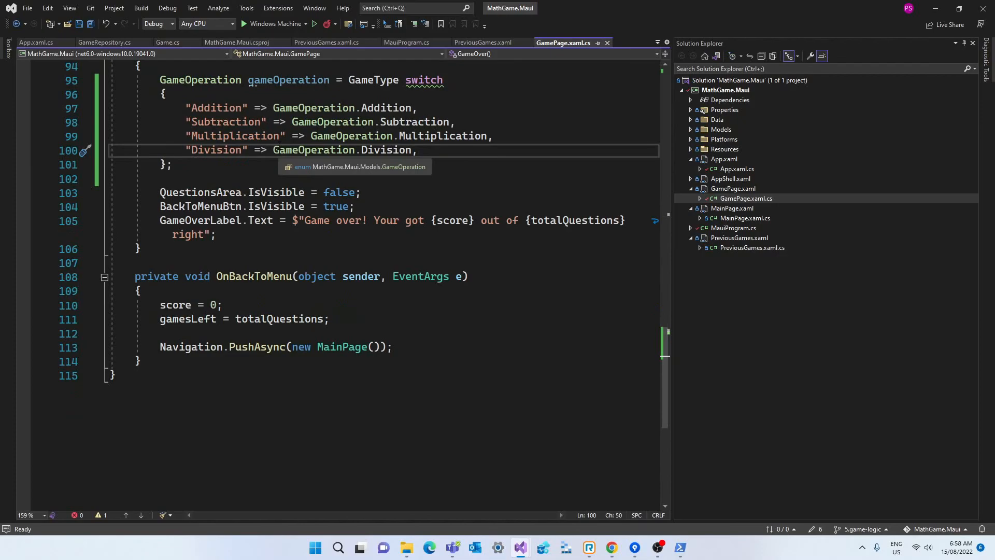
pyautogui.scroll(-1, 261, 272)
pyautogui.click(261, 272)
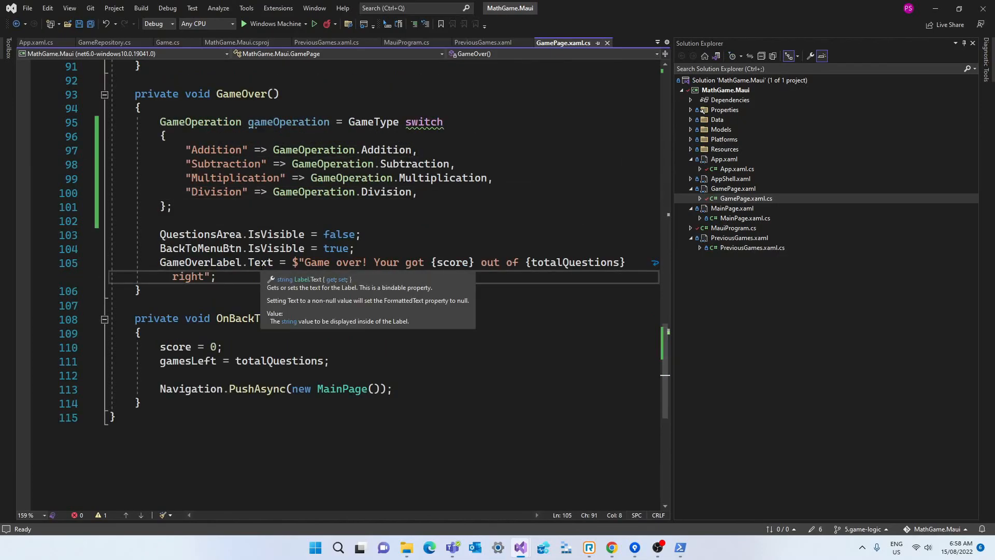
# - Start an App.GameRepository.Add(new Game { ... }) call with DatePlayed = DateTime.Now
pyautogui.press('Return')
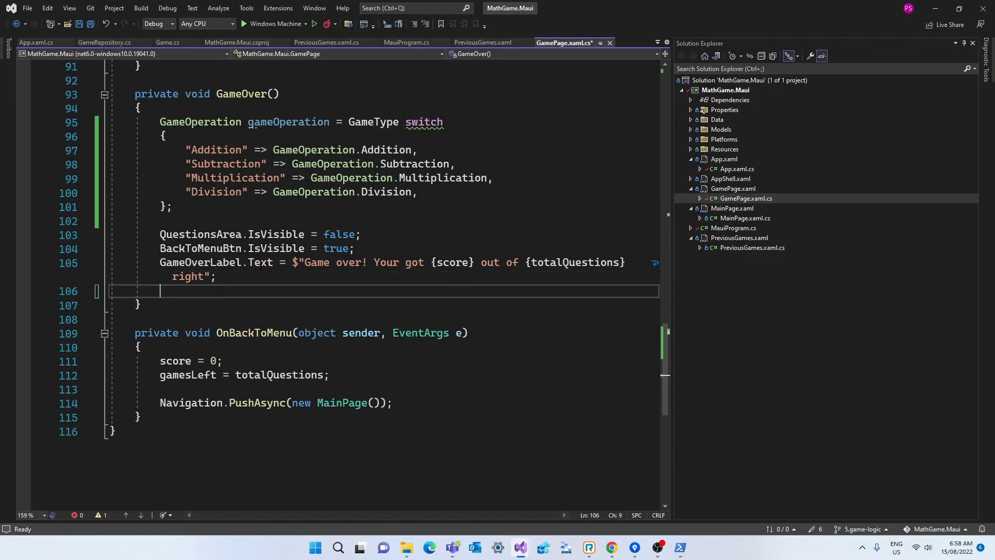
pyautogui.press('Return')
pyautogui.scroll(-2, 247, 255)
pyautogui.write('App.GameRe')
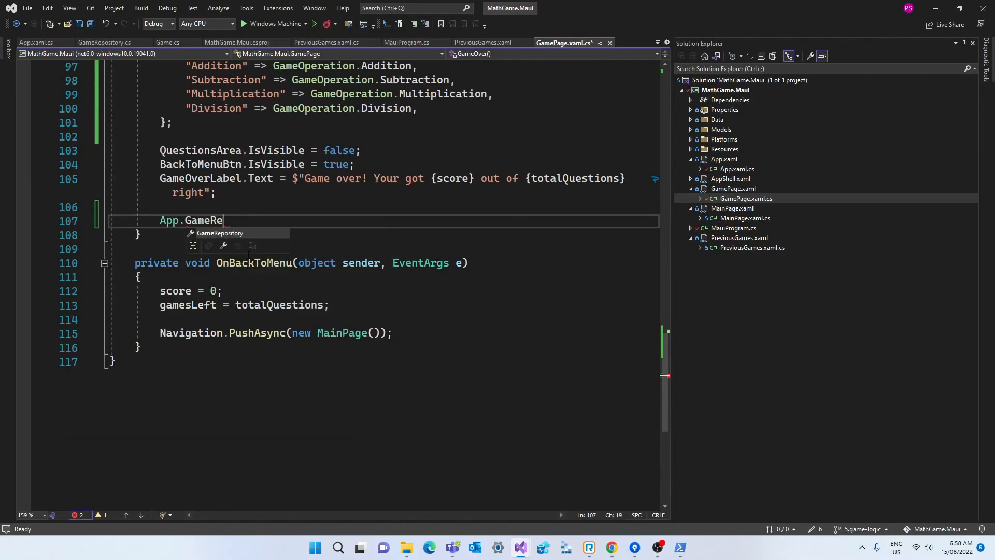
pyautogui.write('pository.Add(new ')
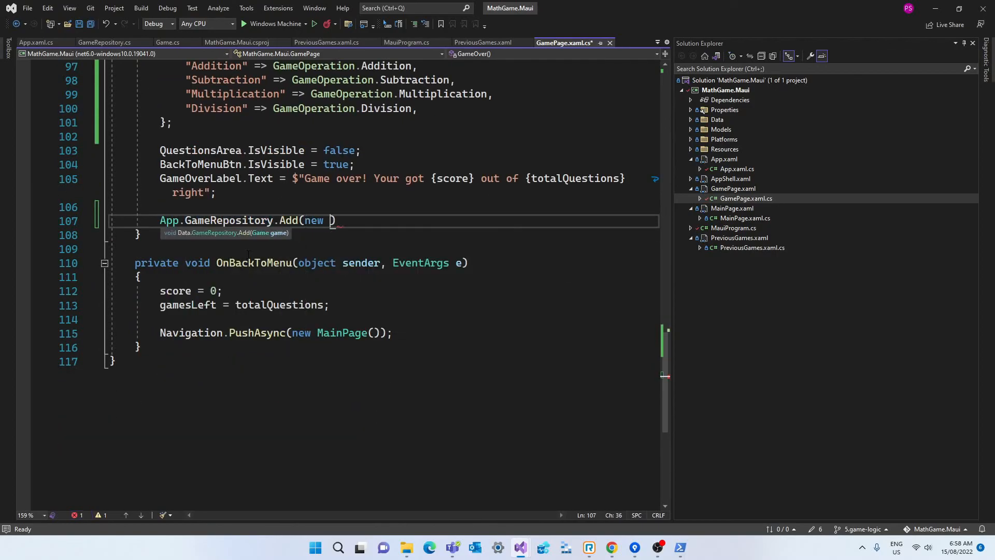
pyautogui.write('Game')
pyautogui.press('Return')
pyautogui.write('{')
pyautogui.press('Return')
pyautogui.press('Down')
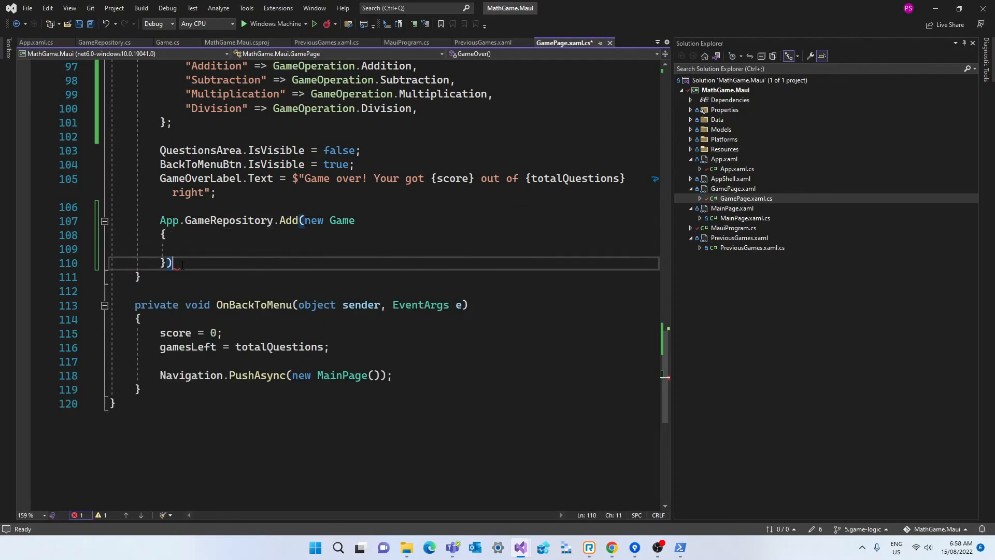
pyautogui.write(';')
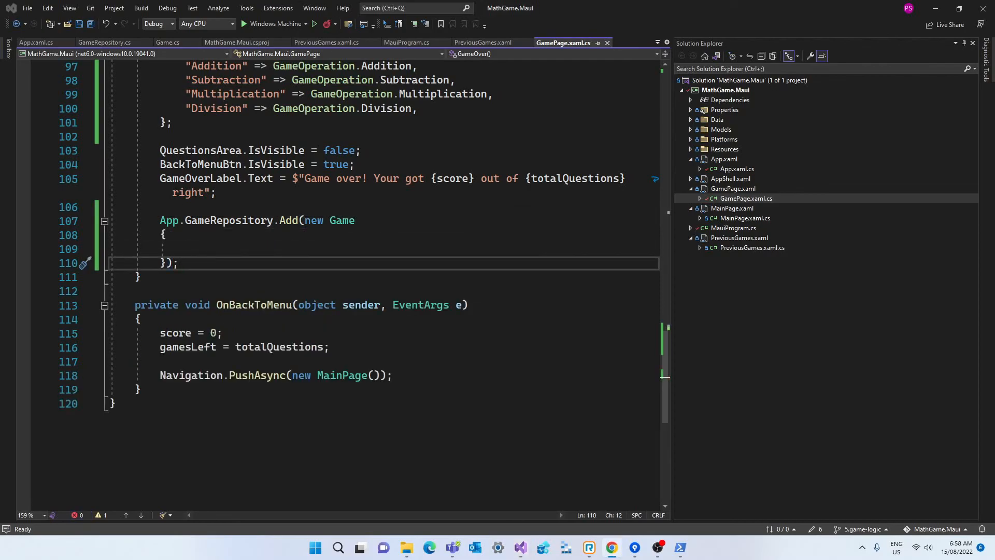
pyautogui.press('Up')
pyautogui.write('DatePlayed = DateTime.Now,')
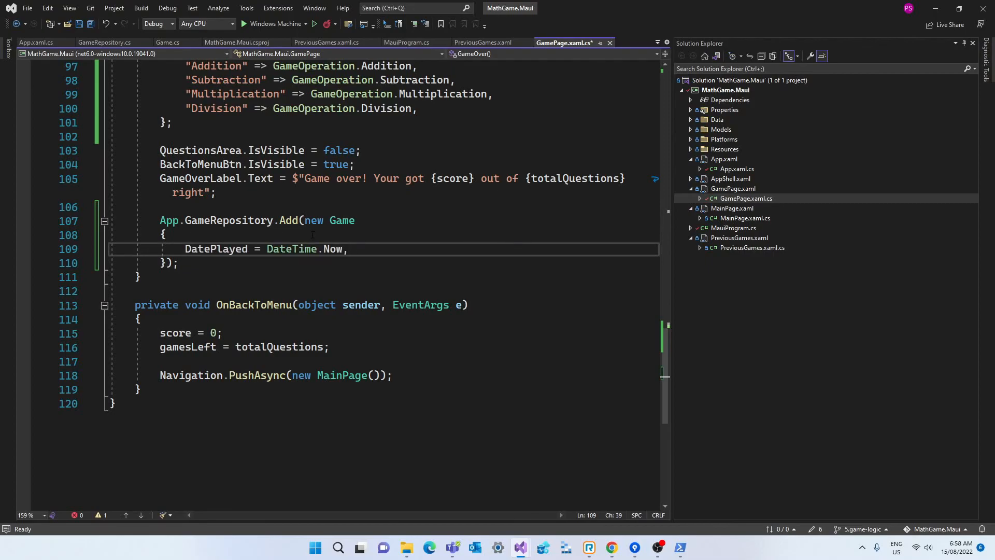
# - Complete the Game initializer with Type = gameOperation and Score = score
pyautogui.press('Return')
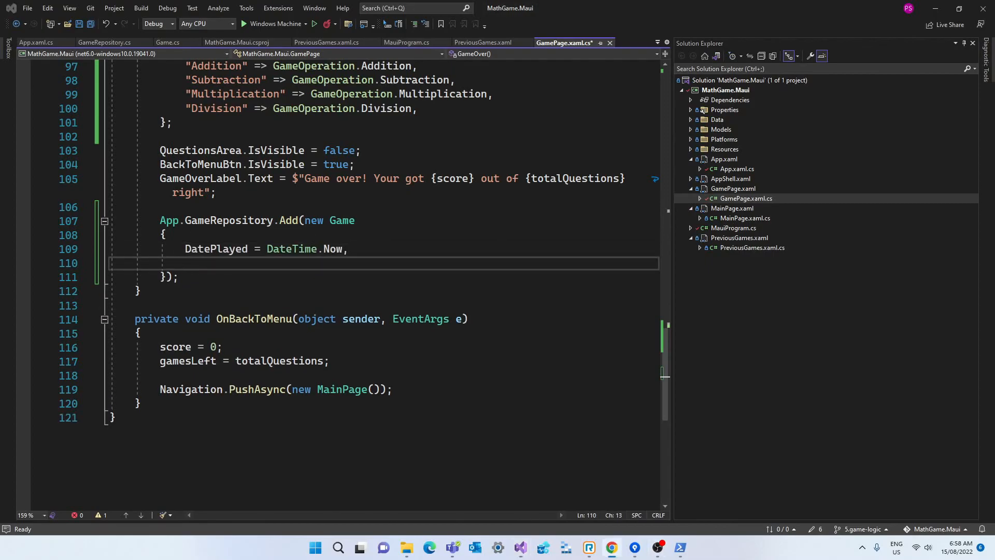
pyautogui.press('Tab')
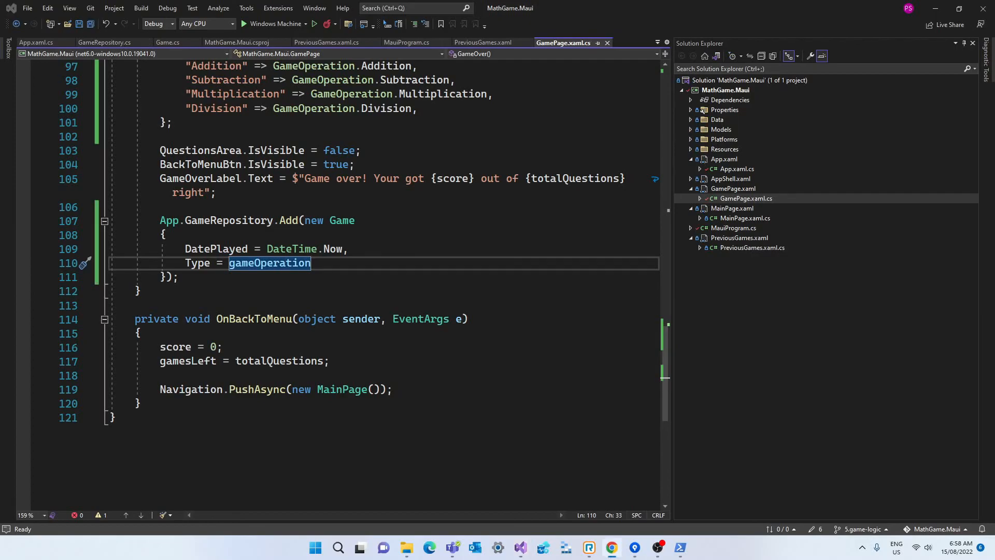
pyautogui.press('Return')
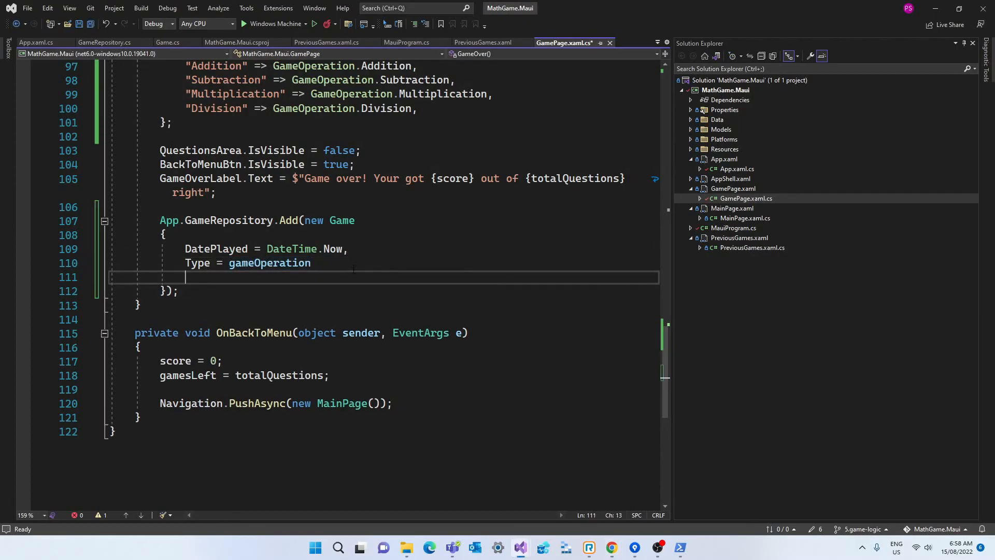
pyautogui.press('Tab')
pyautogui.click(331, 262)
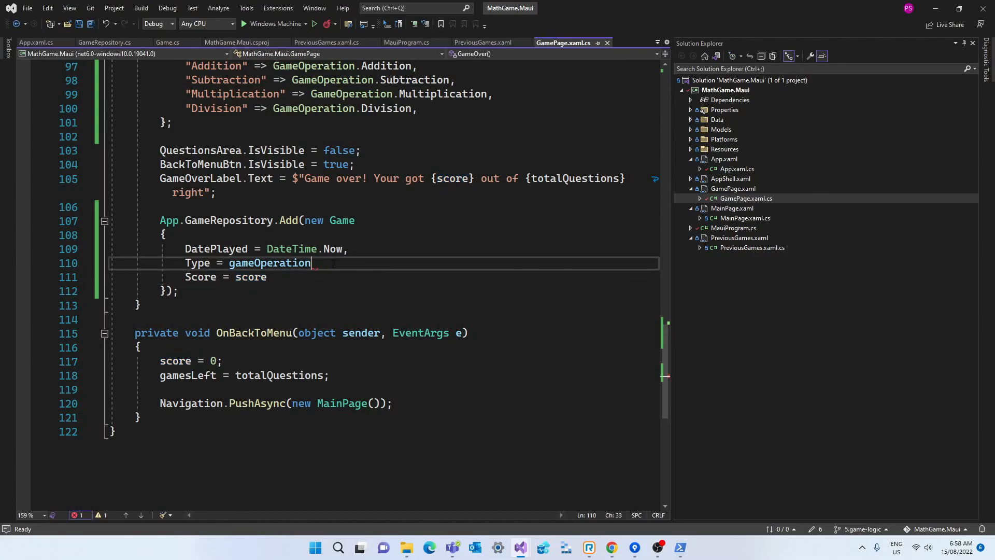
pyautogui.write(',')
pyautogui.scroll(-1, 459, 347)
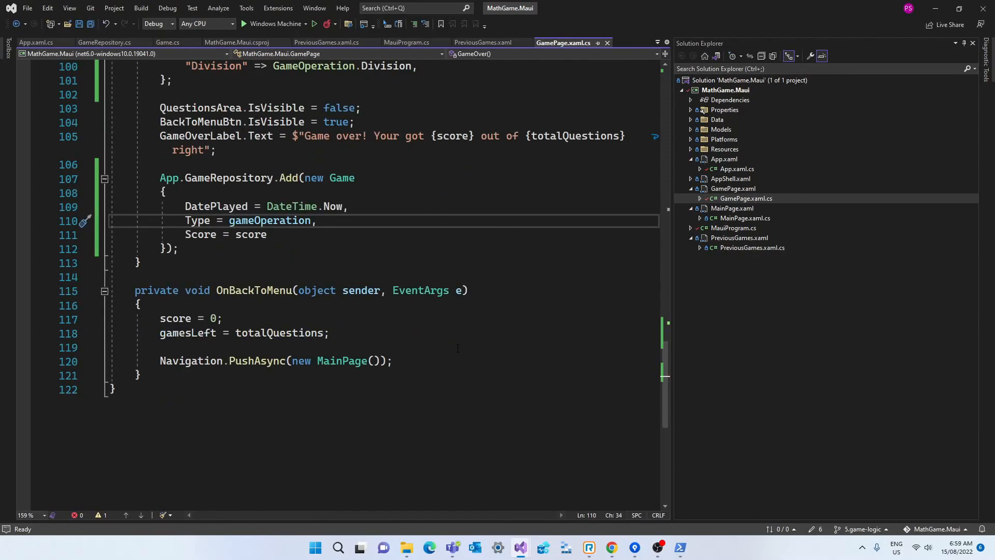
# - Call App.GameRepository.GetAllGames() in the PreviousGames constructor and save the code-behind
pyautogui.doubleClick(736, 249)
pyautogui.click(299, 150)
pyautogui.press('Return')
pyautogui.write('App.GameRepository.GetAllGames();')
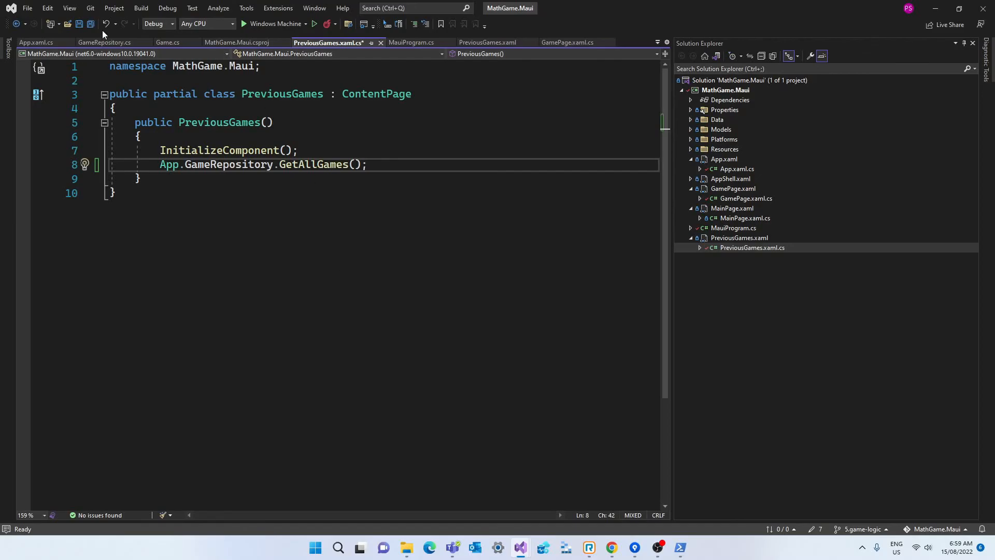
pyautogui.hotkey('ctrl', 's')
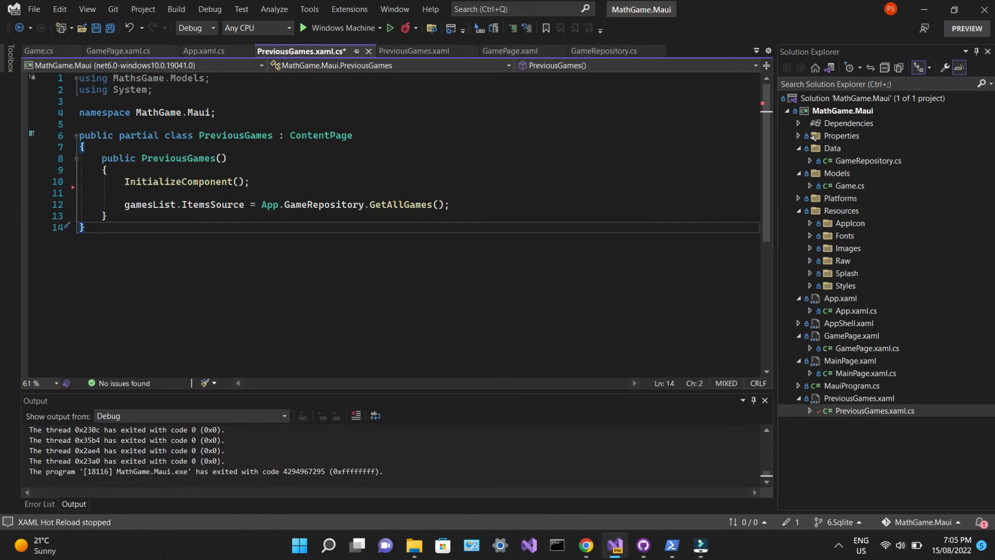
pyautogui.write('ScrollView></ScrollView>')
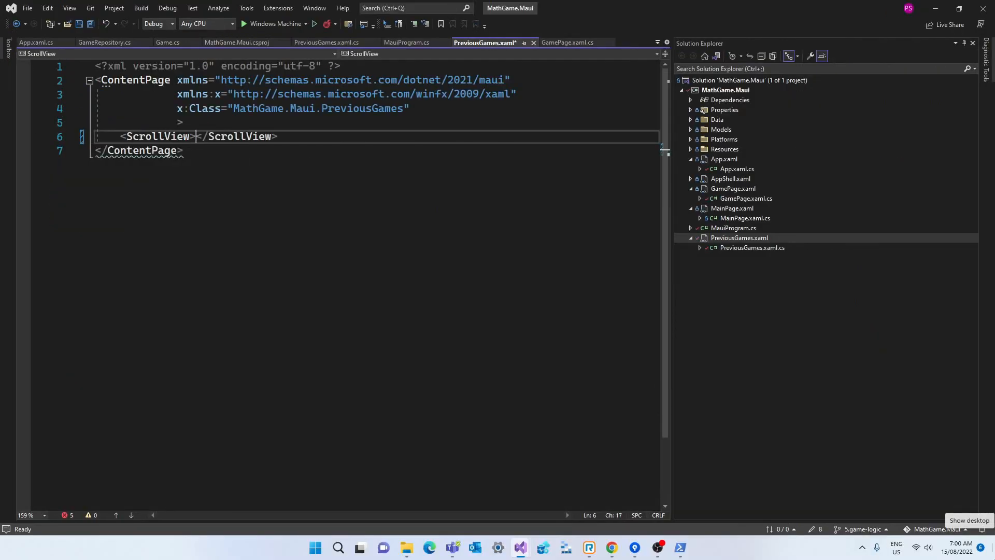
# - Nest a VerticalStackLayout inside the ScrollView in PreviousGames.xaml and save
pyautogui.press('Return')
pyautogui.hotkey('ctrl', 's')
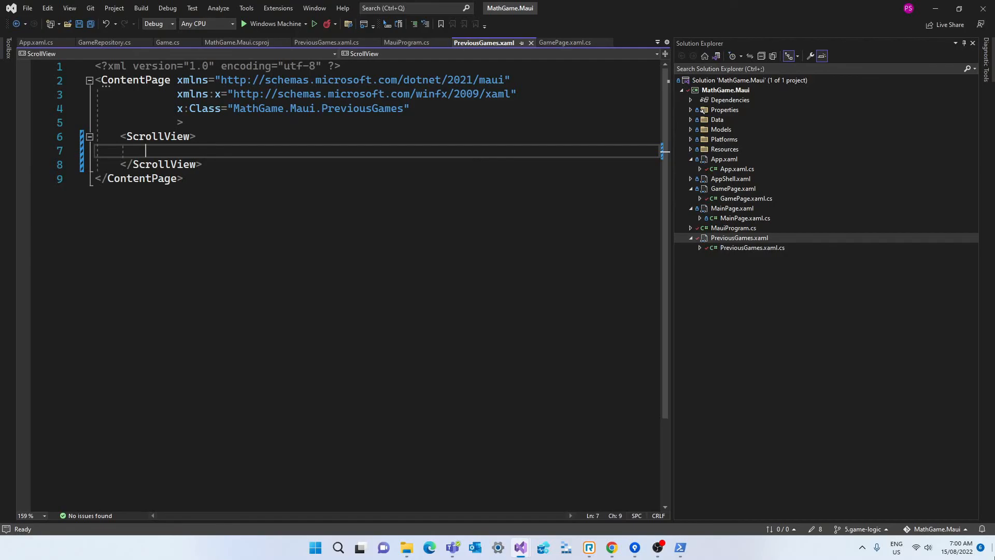
pyautogui.press('Return')
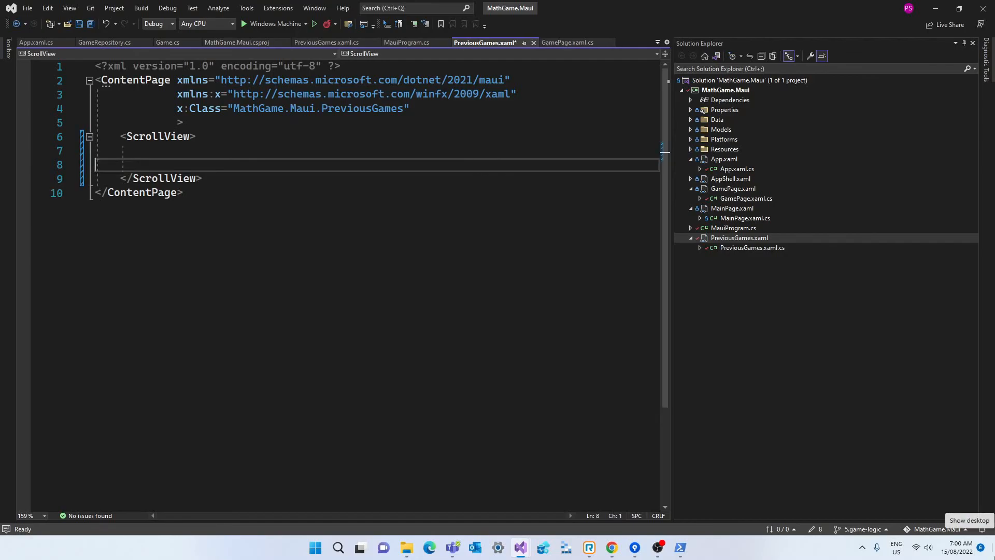
pyautogui.press('BackSpace')
pyautogui.write('<VerticalStackLayout')
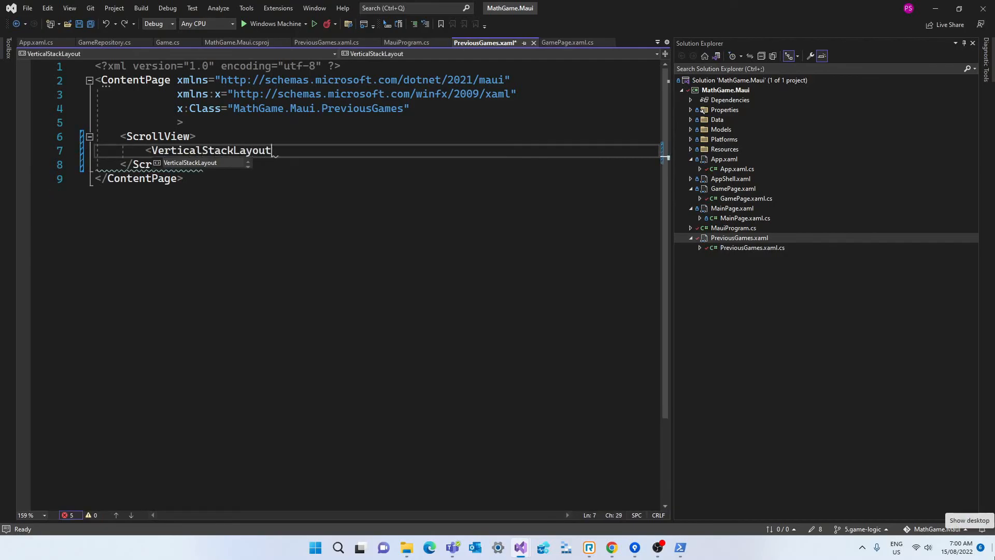
pyautogui.write('></VerticalStackLayout>')
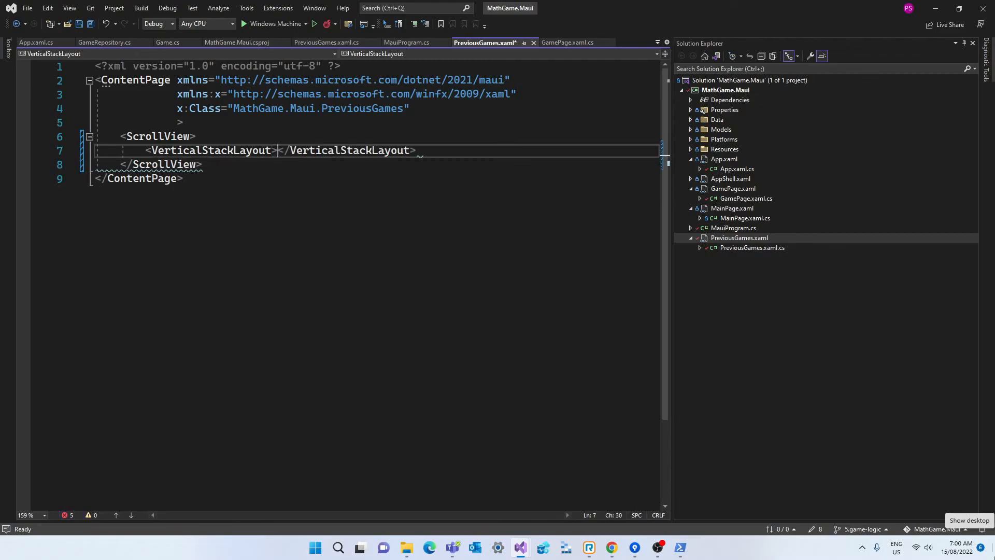
pyautogui.press('Return')
pyautogui.write('<C')
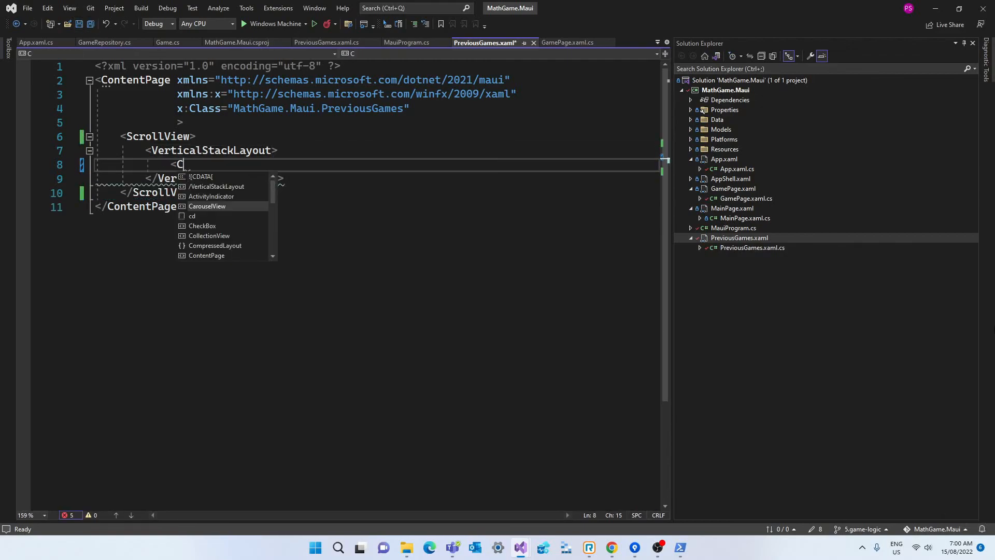
pyautogui.write('ollectionView')
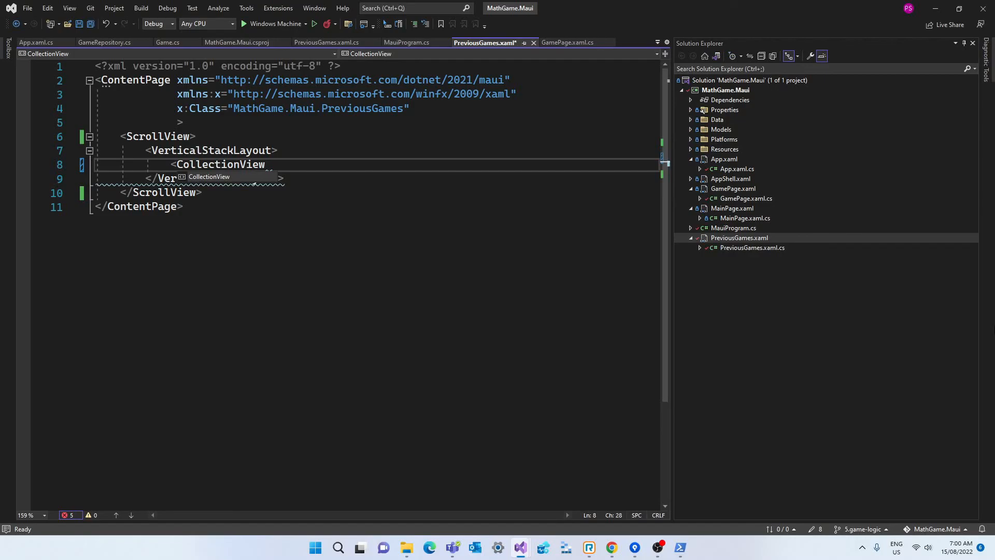
pyautogui.write('>')
# - Add a CollectionView named gamesList with an empty ItemTemplate inside the stack layout
pyautogui.press('Return')
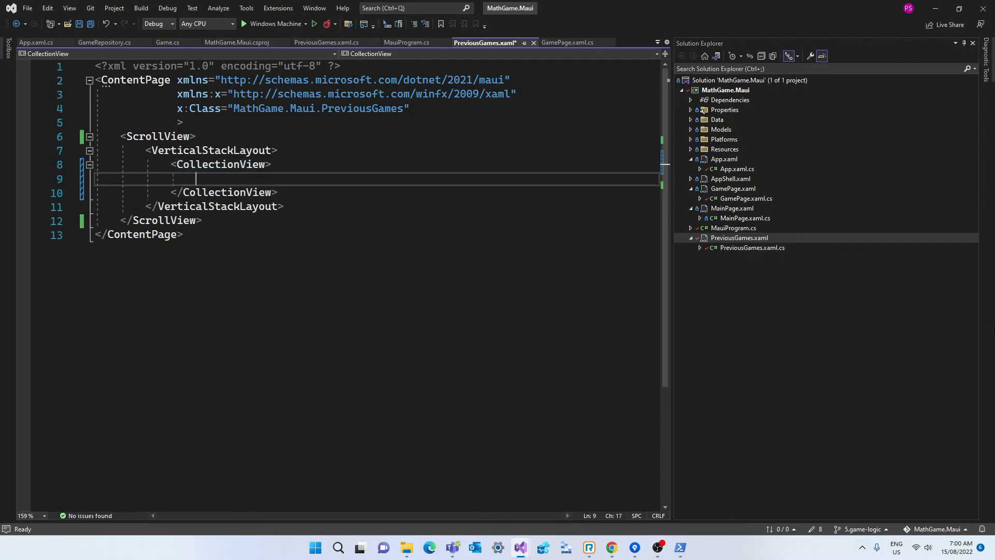
pyautogui.press('Up')
pyautogui.press('End')
pyautogui.press('Left')
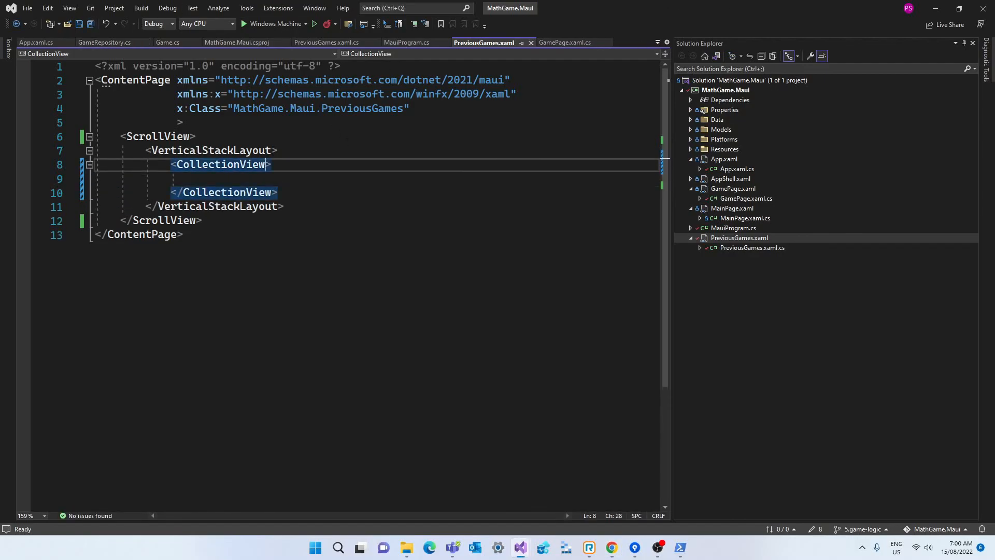
pyautogui.write('x:Name="gamesList"')
pyautogui.press('Left')
pyautogui.press('Left')
pyautogui.press('Left')
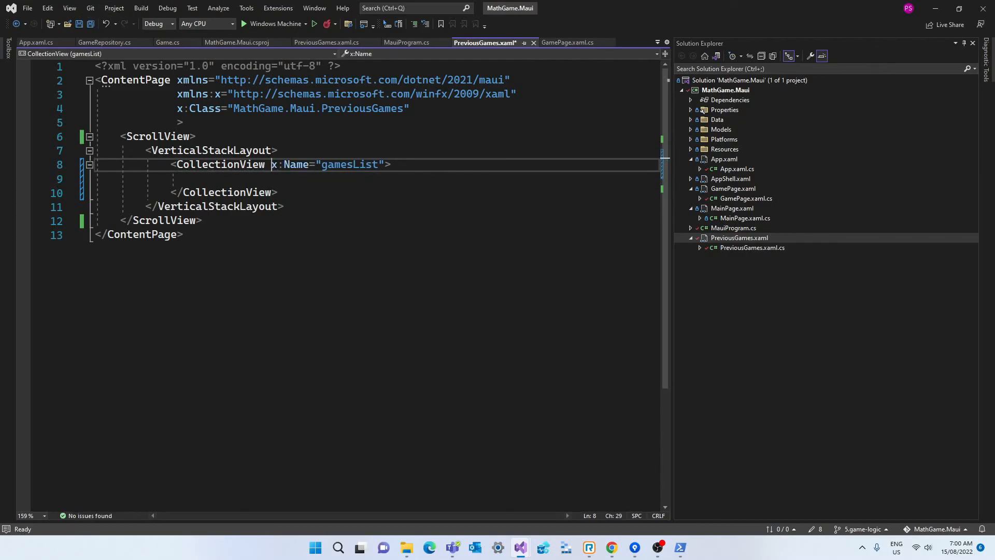
pyautogui.hotkey('alt', 'Tab')
pyautogui.hotkey('alt', 'Tab')
pyautogui.write('<CollectionView.ItemTemplate')
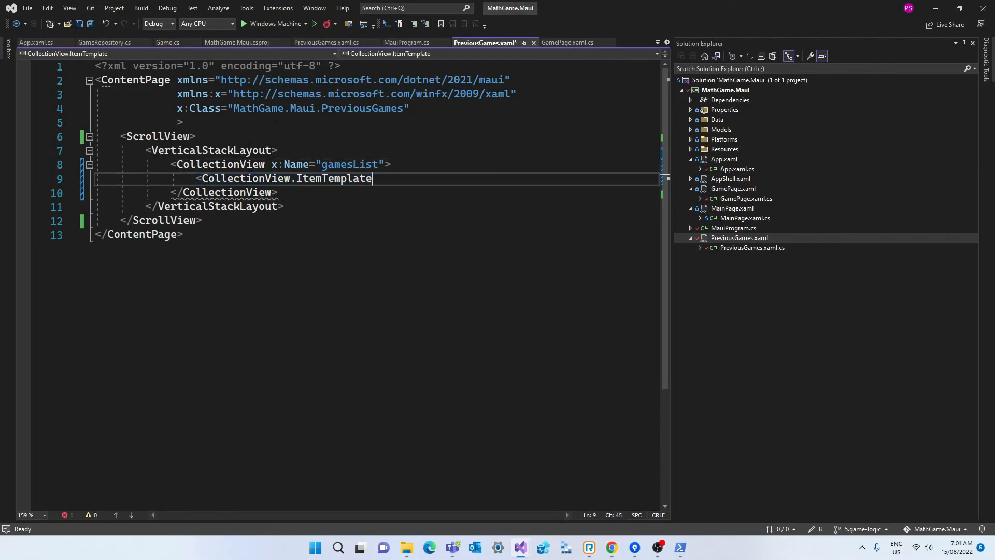
pyautogui.write('>')
pyautogui.press('Return')
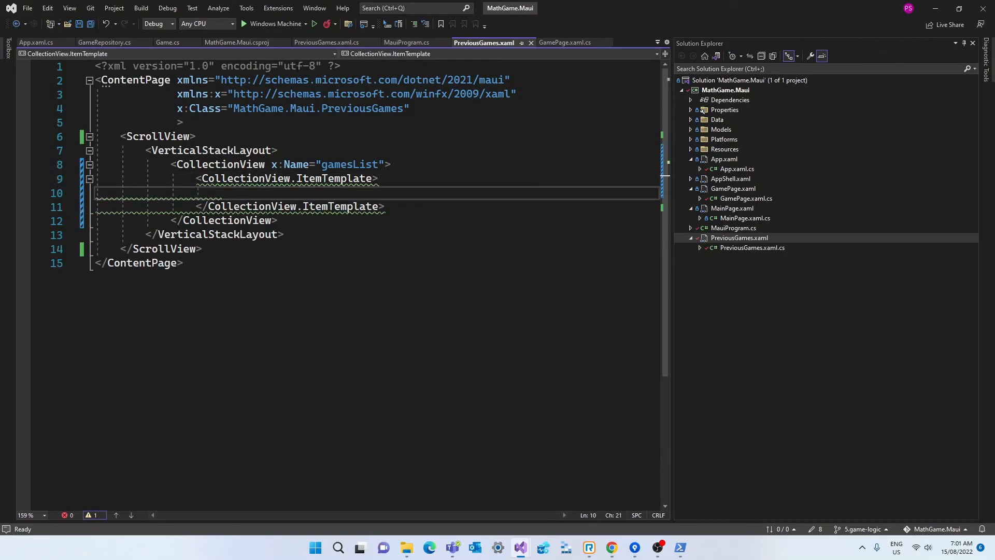
pyautogui.hotkey('alt', 'Tab')
pyautogui.hotkey('alt', 'Tab')
pyautogui.write('<DataTemplate></DataTemplate>')
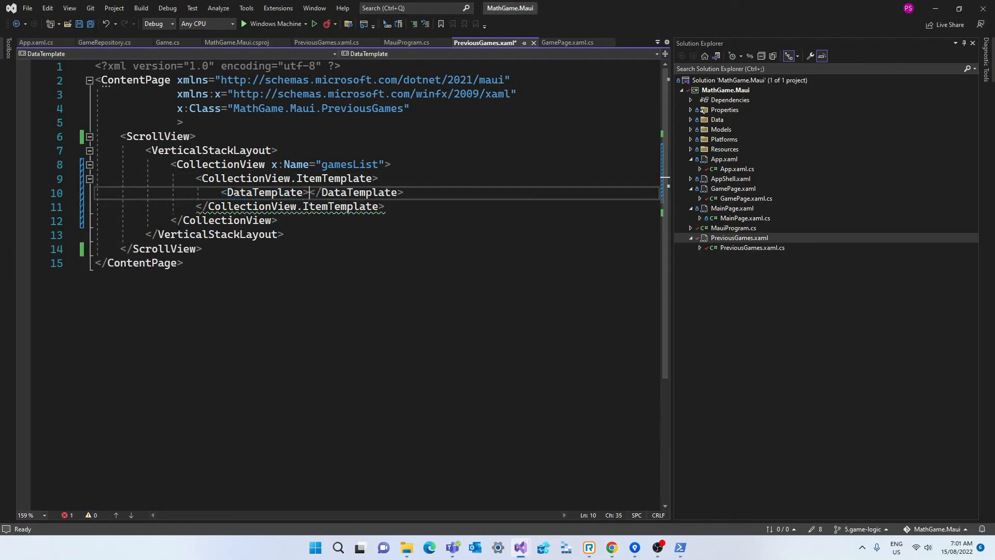
# - Add a DataTemplate holding a Grid with a single 35-high RowDefinition, saving the XAML
pyautogui.press('Return')
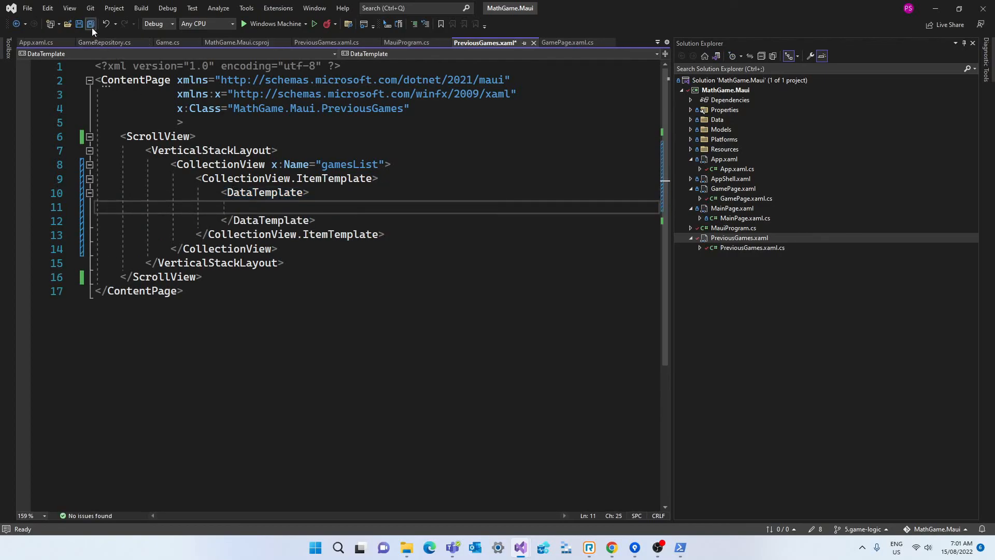
pyautogui.click(92, 27)
pyautogui.write('<Grid></Grid>')
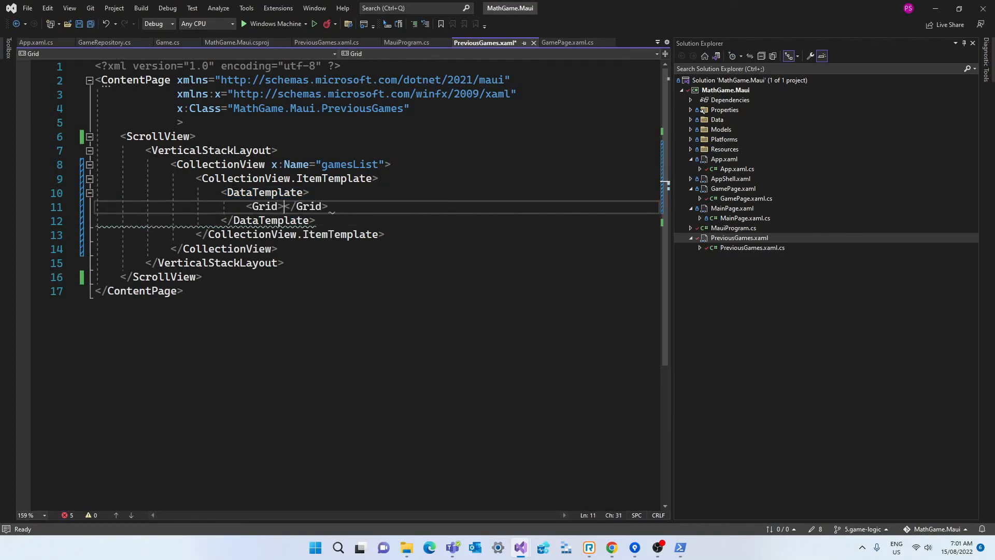
pyautogui.press('Return')
pyautogui.click(92, 25)
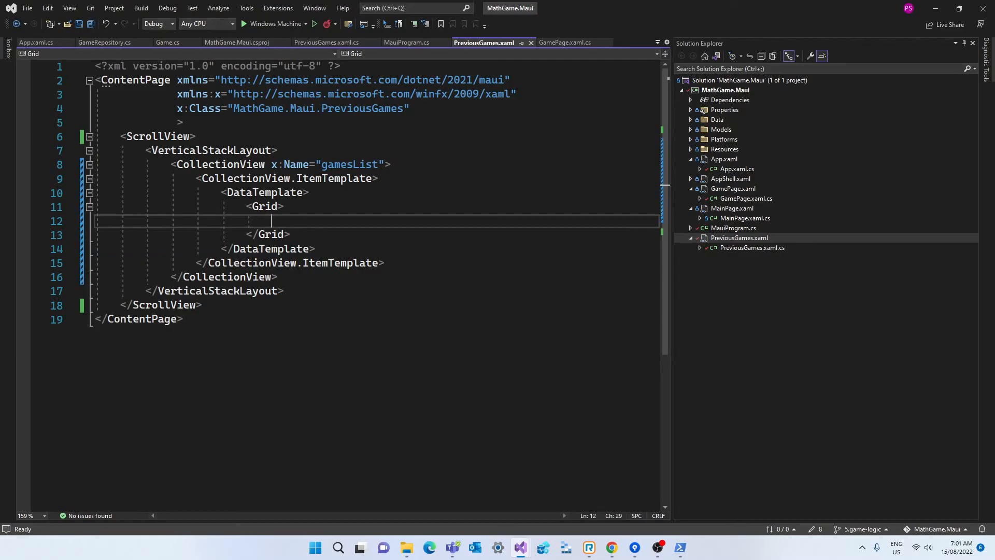
pyautogui.click(612, 547)
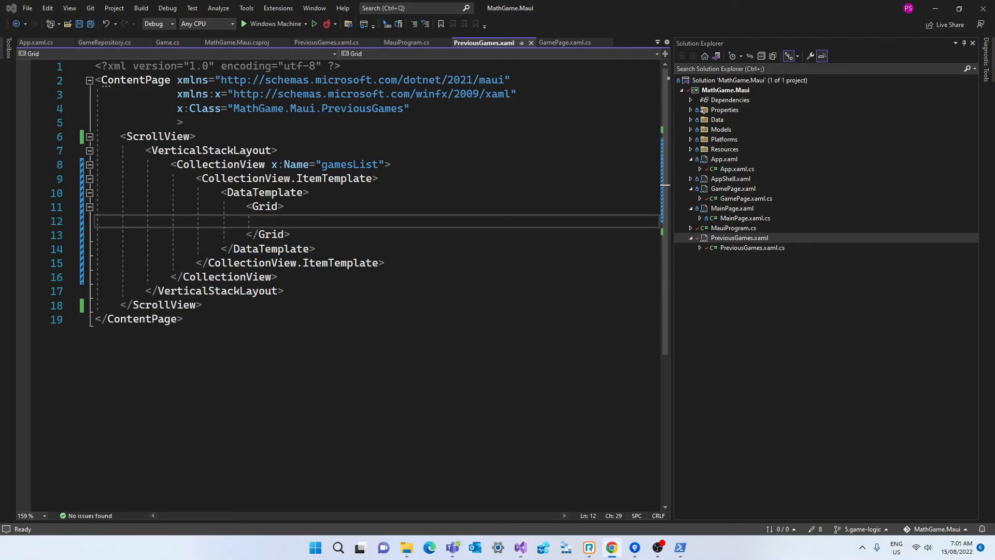
pyautogui.click(269, 220)
pyautogui.write('<Grid.RowDefinitions>     <RowDefinition Height="35"/> </Grid.RowDefinitions>')
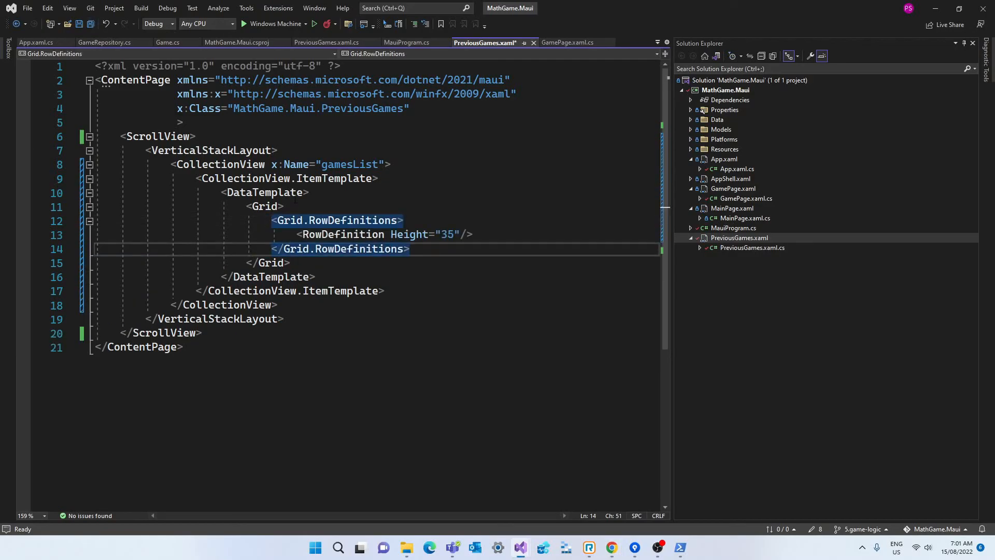
# - Paste four ColumnDefinitions (2*, 2*, 2*, *) into the Grid
pyautogui.press('Return')
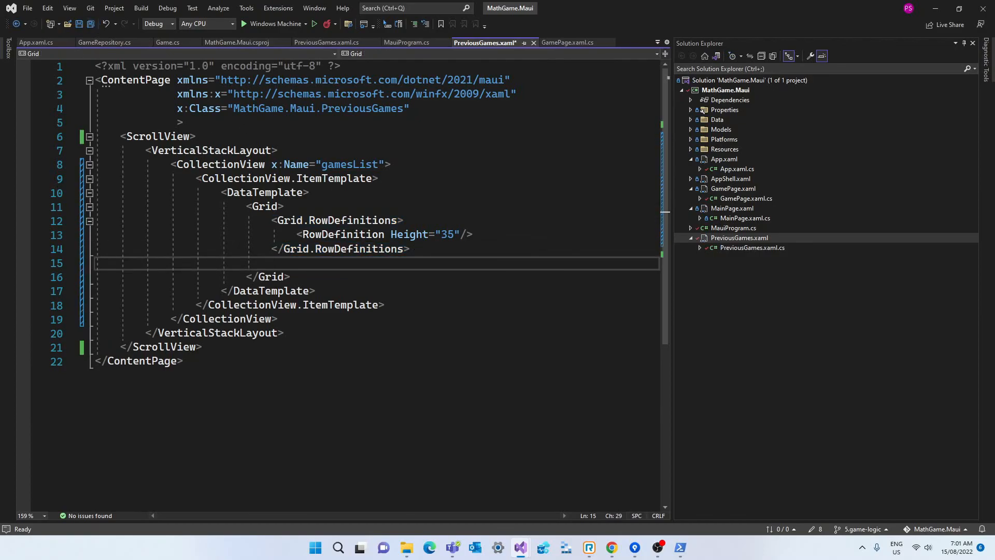
pyautogui.hotkey('alt', 'Tab')
pyautogui.hotkey('alt', 'Tab')
pyautogui.write('<Grid.ColumnDefinitions>                                 <ColumnDefinition Width="2*" />                                 <ColumnDefinition Width="2*" />                                 <ColumnDefinition Width="2*" />                                 <ColumnDefinition Width="*" />                             </Grid.ColumnDefinitions>')
pyautogui.scroll(-2, 666, 189)
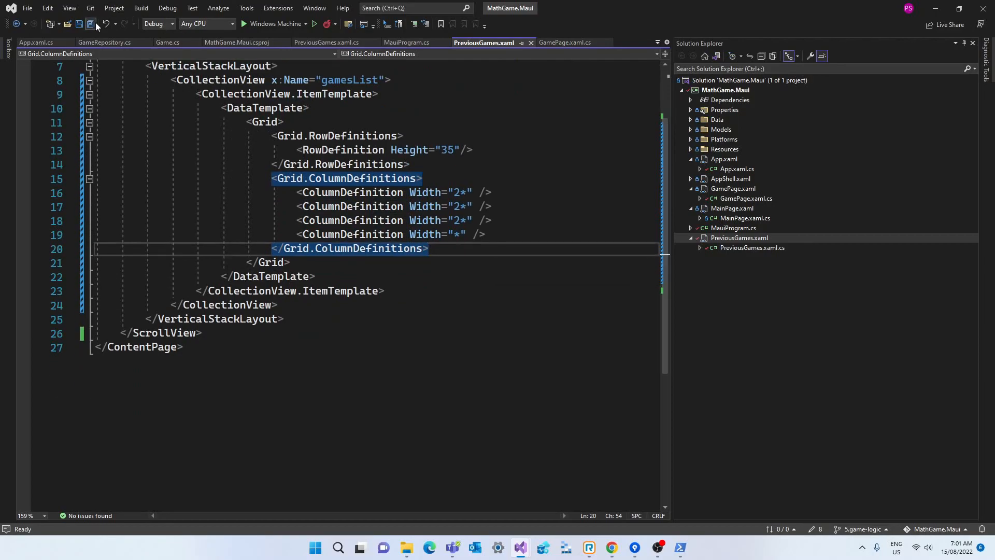
pyautogui.press('Return')
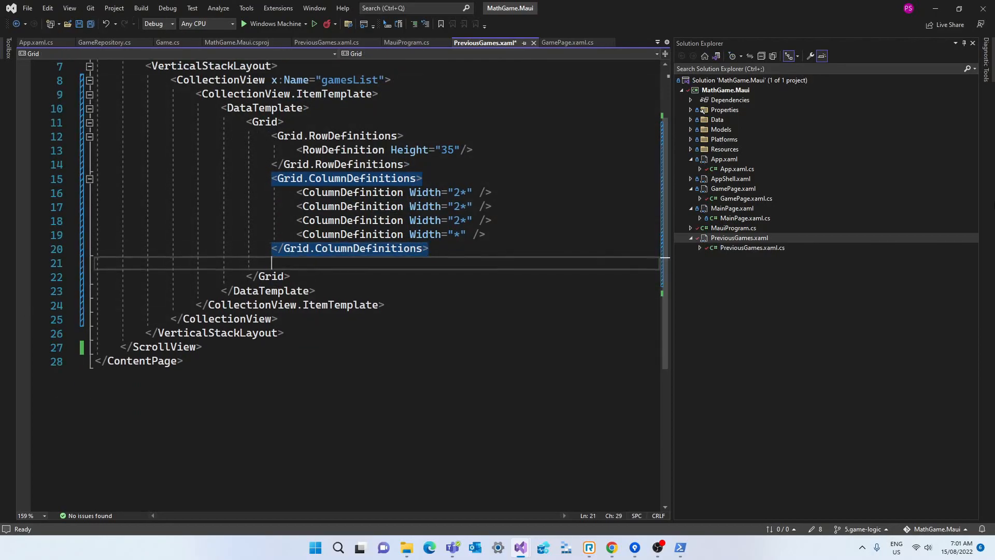
# - Add a self-closing Label in column 0 bound to DatePlayed
pyautogui.press('Return')
pyautogui.write('<Lab')
pyautogui.press('Tab')
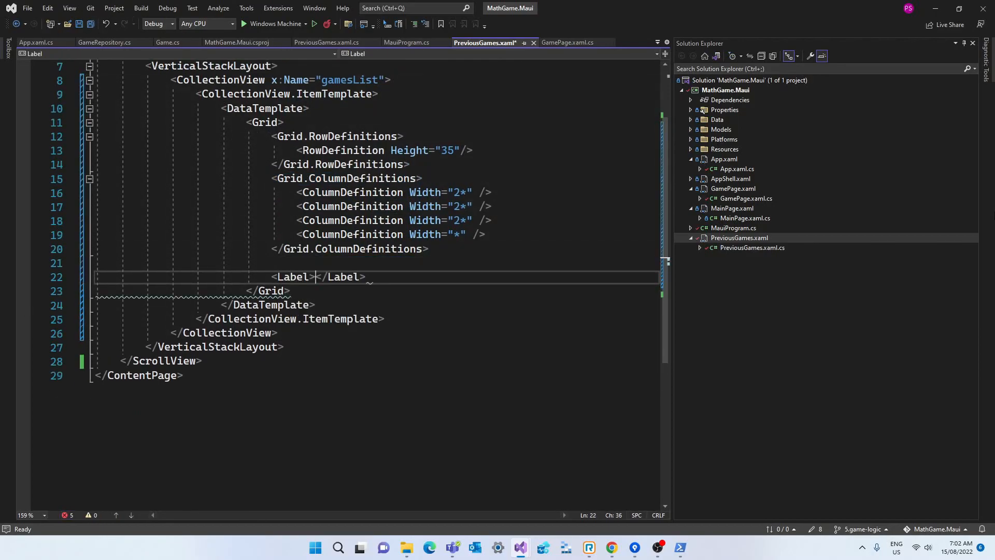
pyautogui.write('>')
pyautogui.press('BackSpace')
pyautogui.write('/>')
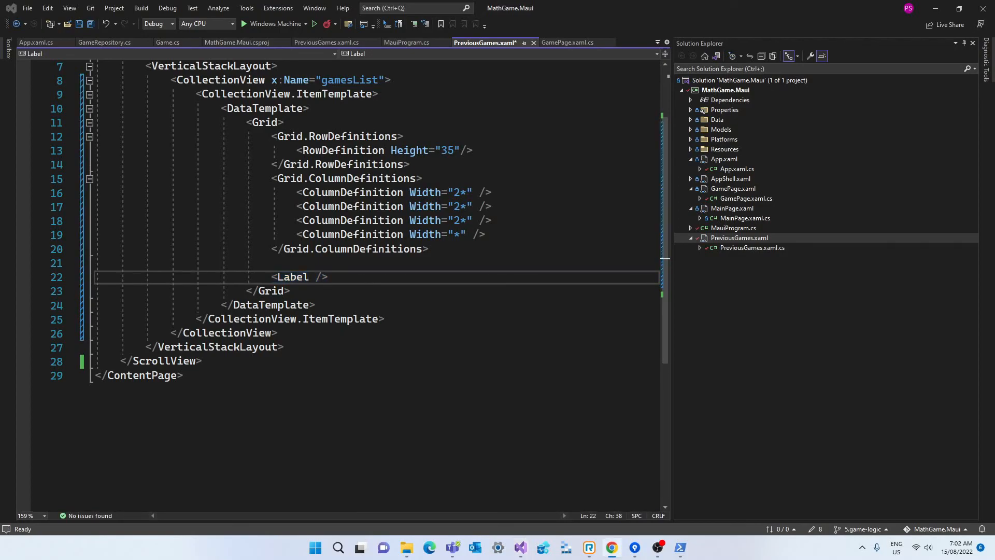
pyautogui.press('Left')
pyautogui.press('Left')
pyautogui.write('Grid.Column="0"')
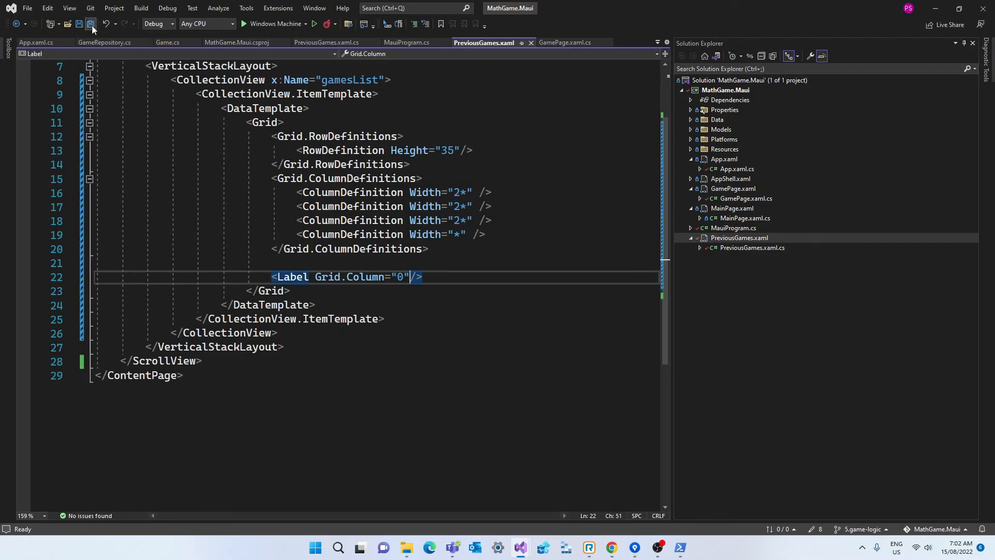
pyautogui.press('Escape')
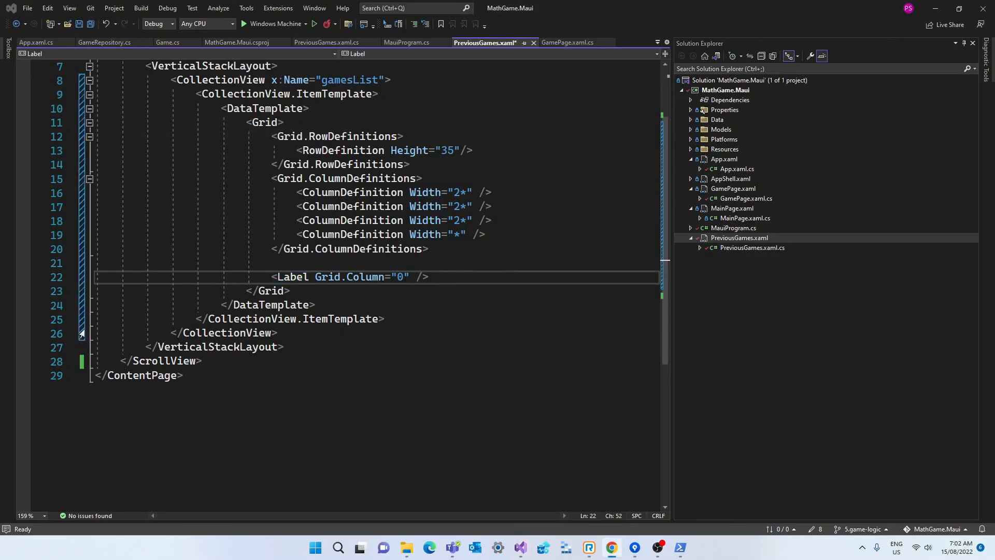
pyautogui.write('Te')
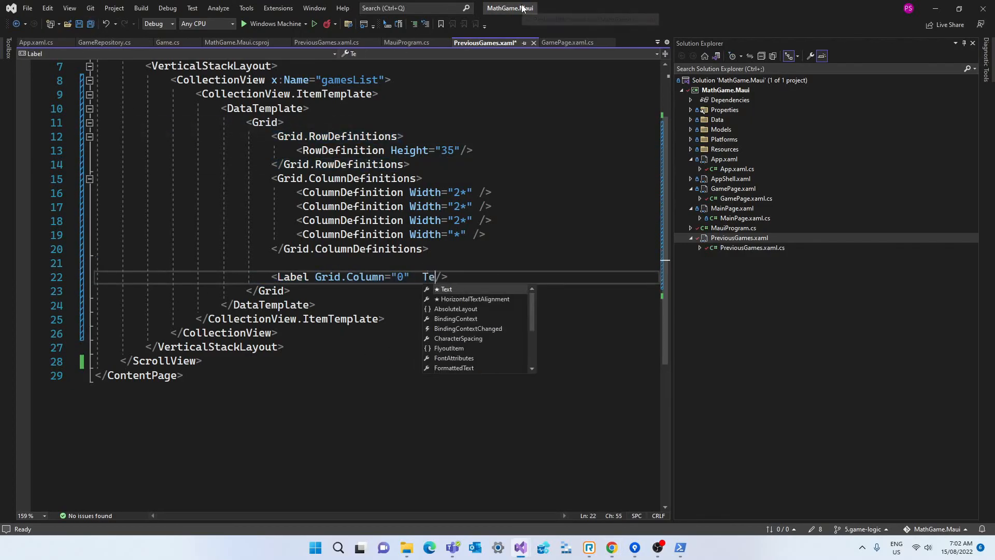
pyautogui.press('Tab')
pyautogui.write('{Binding ')
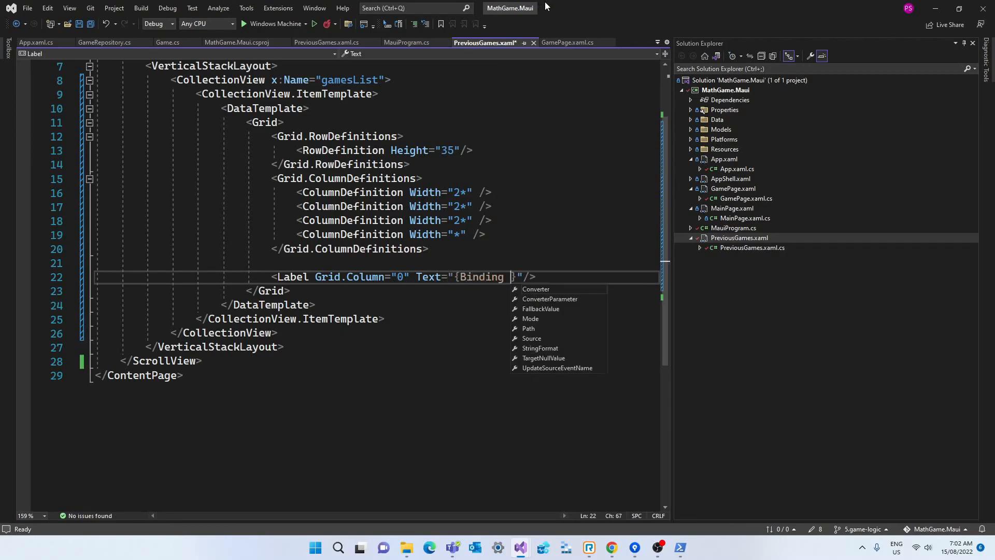
pyautogui.write('DatePlayed')
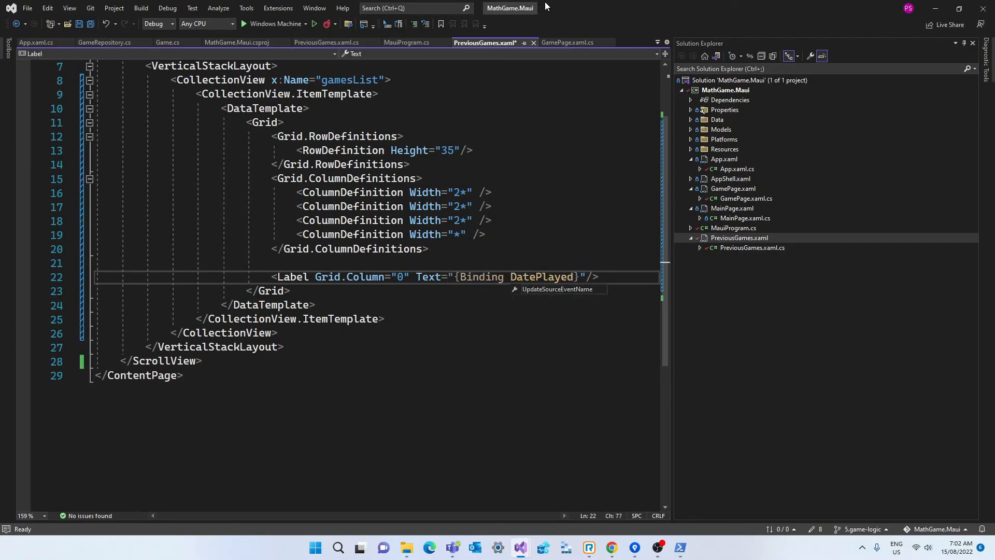
# - Duplicate the label for columns 1 and 2 bound to Type and Score, then save
pyautogui.hotkey('ctrl', 'd')
pyautogui.hotkey('ctrl', 'd')
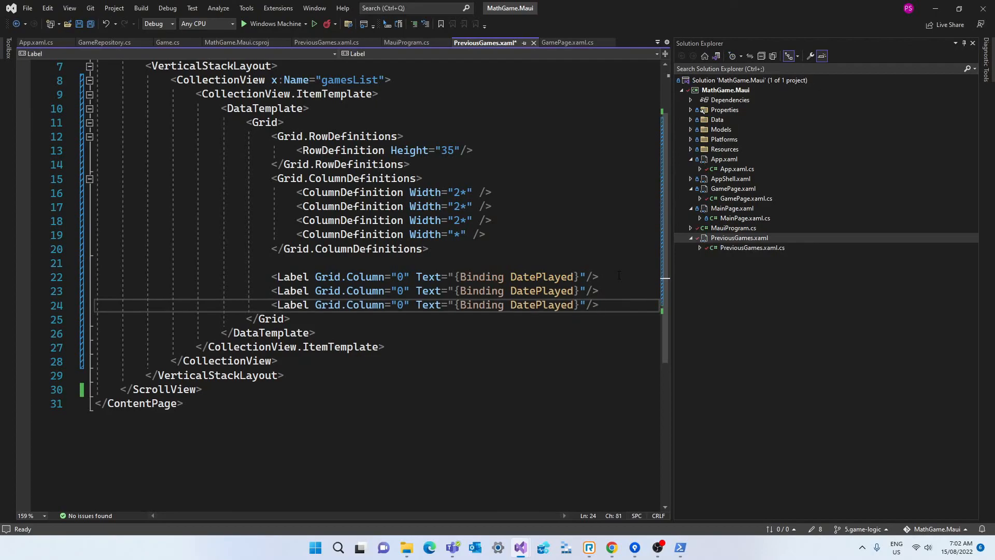
pyautogui.press('End')
pyautogui.doubleClick(398, 291)
pyautogui.write('12')
pyautogui.doubleClick(541, 292)
pyautogui.write('Type')
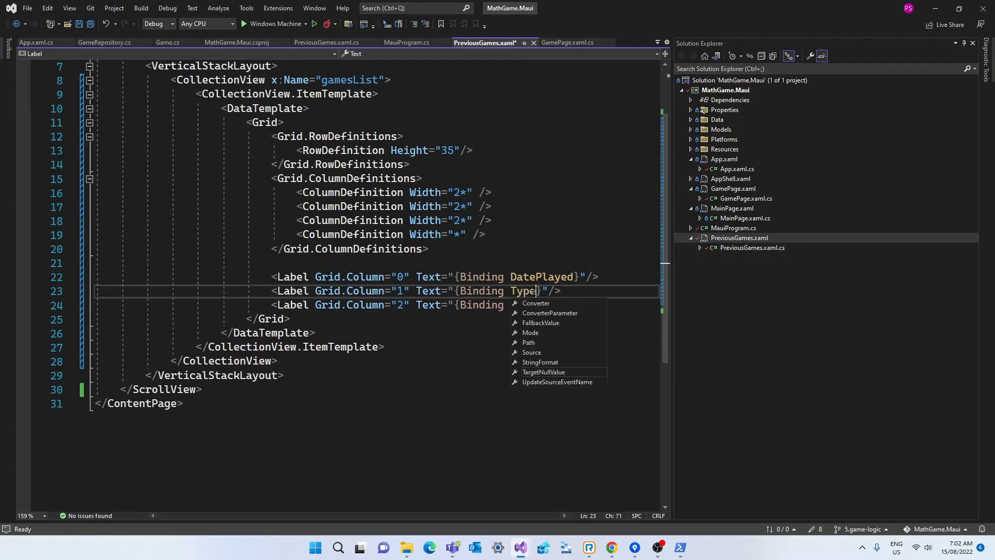
pyautogui.doubleClick(524, 304)
pyautogui.write('Score}"/>')
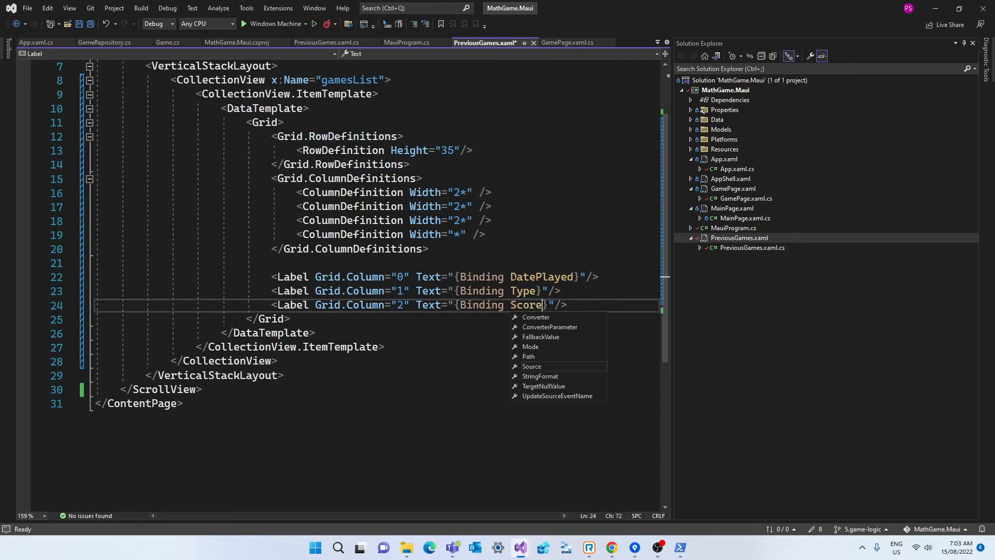
pyautogui.hotkey('ctrl', 's')
# - Add a Delete Button in column 3, save the XAML and launch the app with F5
pyautogui.click(611, 548)
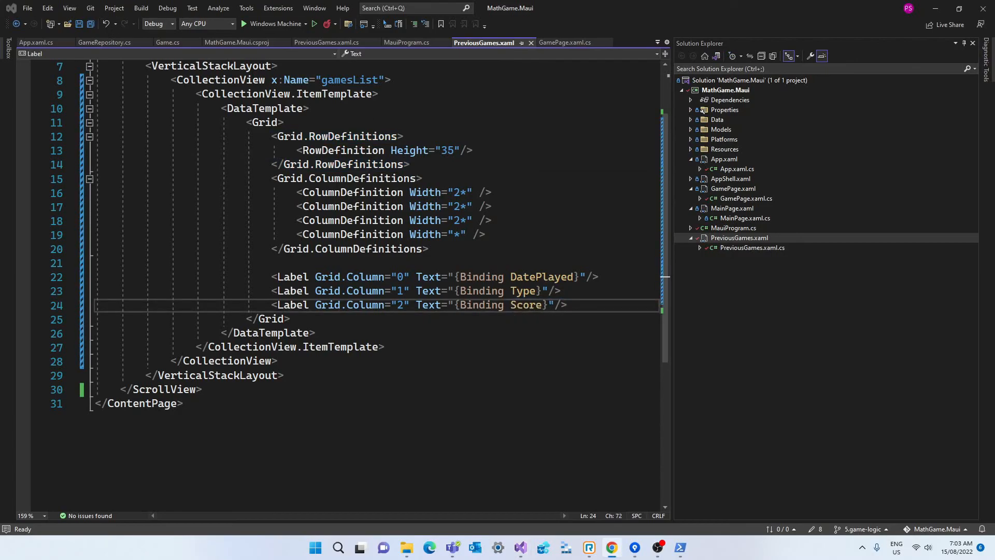
pyautogui.press('Return')
pyautogui.write('<Button Grid.Column="3"')
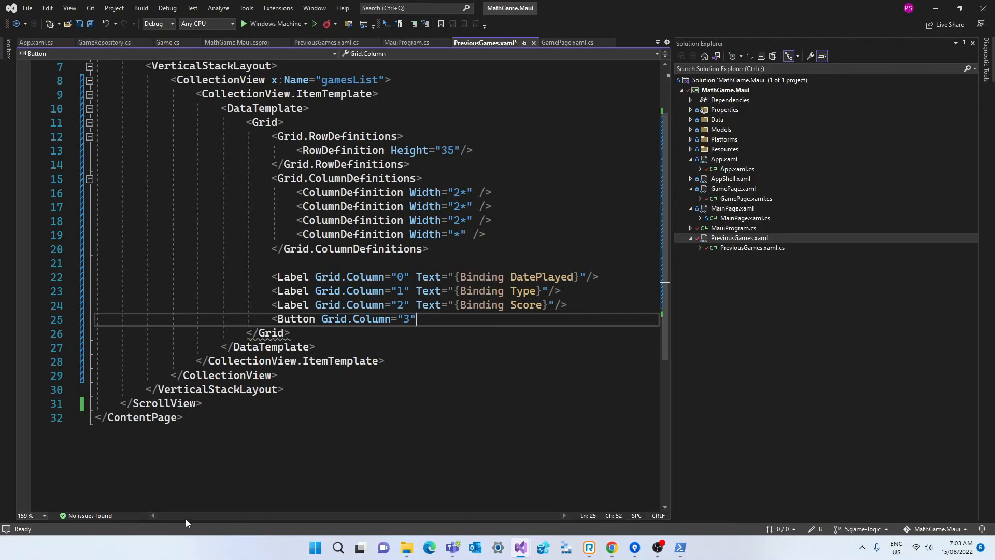
pyautogui.scroll(-2, 663, 206)
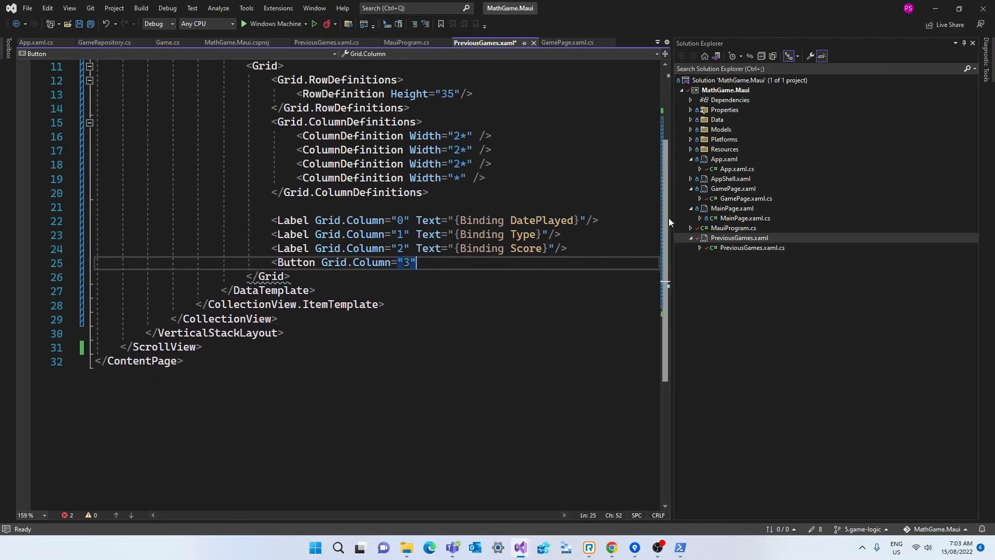
pyautogui.write(' />')
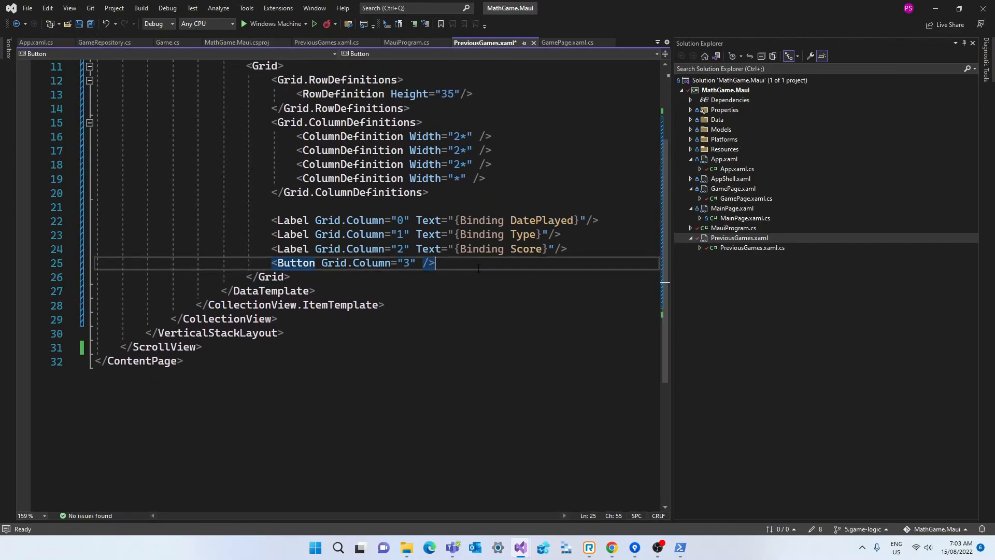
pyautogui.hotkey('ctrl', 's')
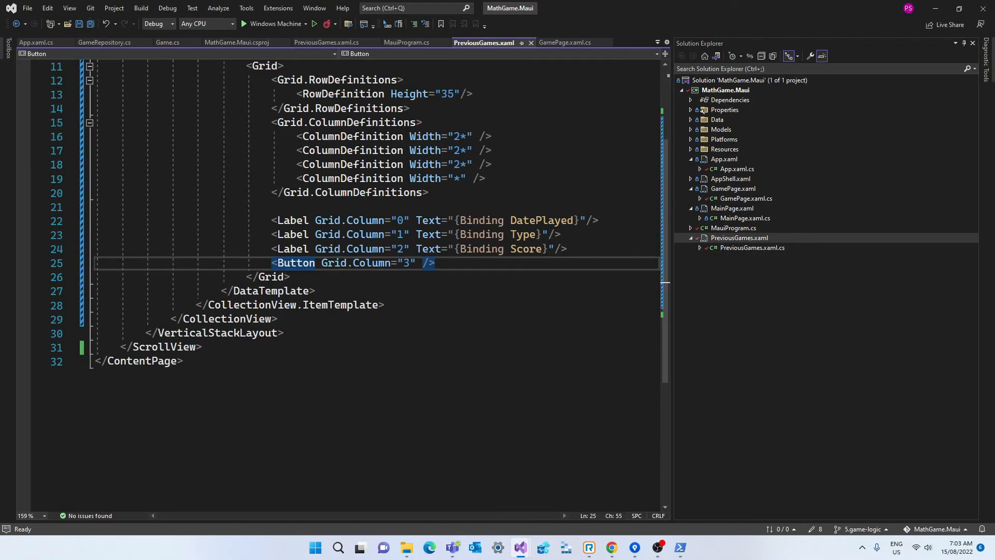
pyautogui.write('Text="Delete"')
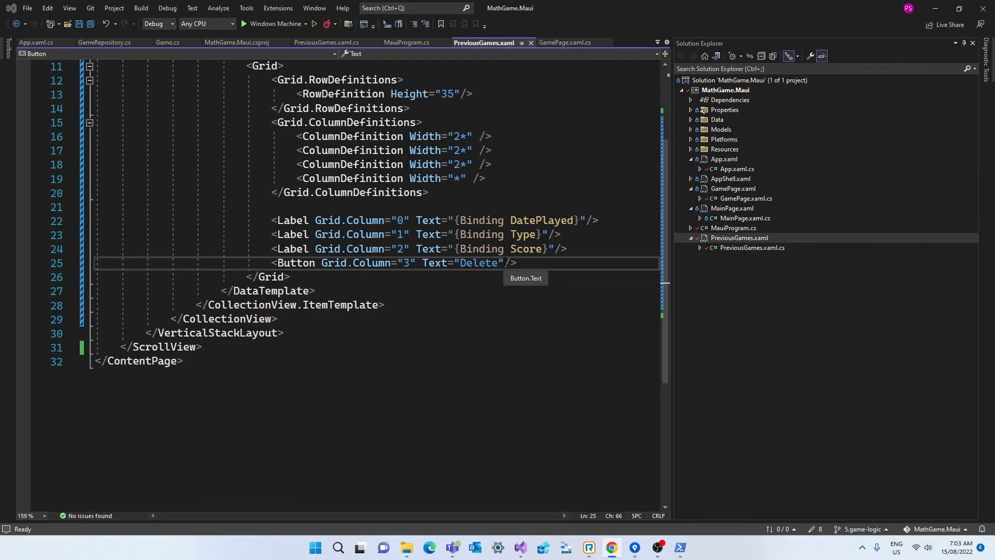
pyautogui.press('F5')
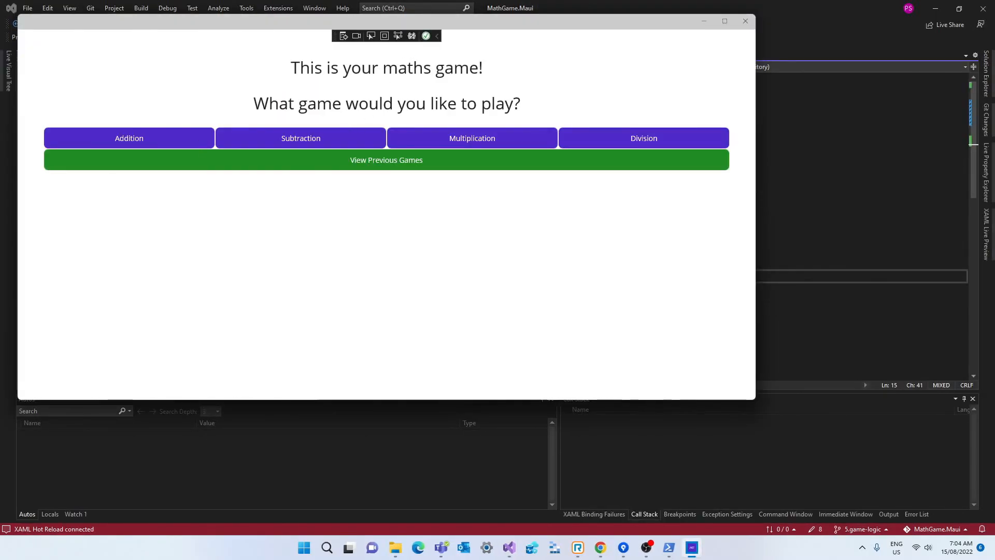
# - Play an Addition game, answer its questions and check the Previous Games list
pyautogui.click(156, 138)
pyautogui.click(381, 128)
pyautogui.write('5')
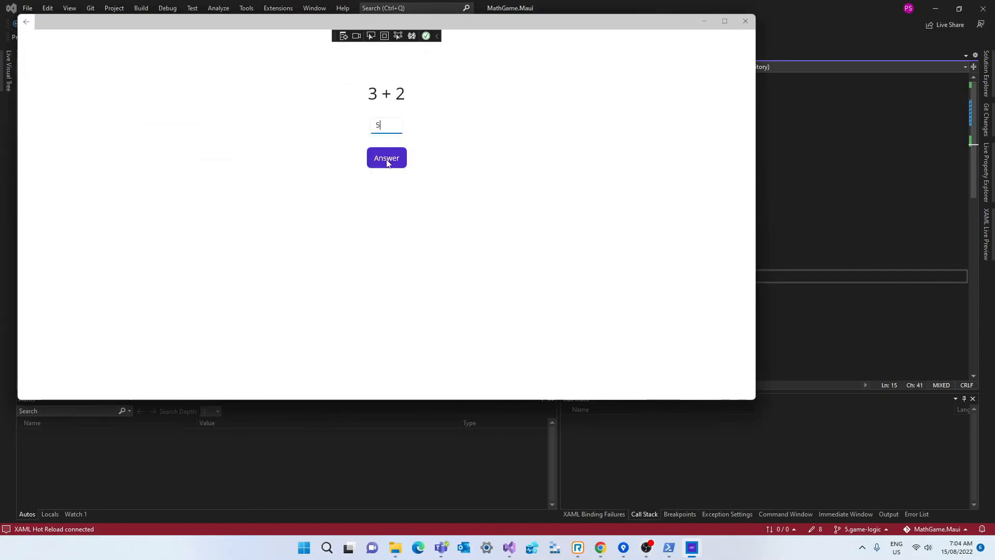
pyautogui.click(389, 159)
pyautogui.click(380, 125)
pyautogui.write('7')
pyautogui.click(389, 160)
pyautogui.click(384, 117)
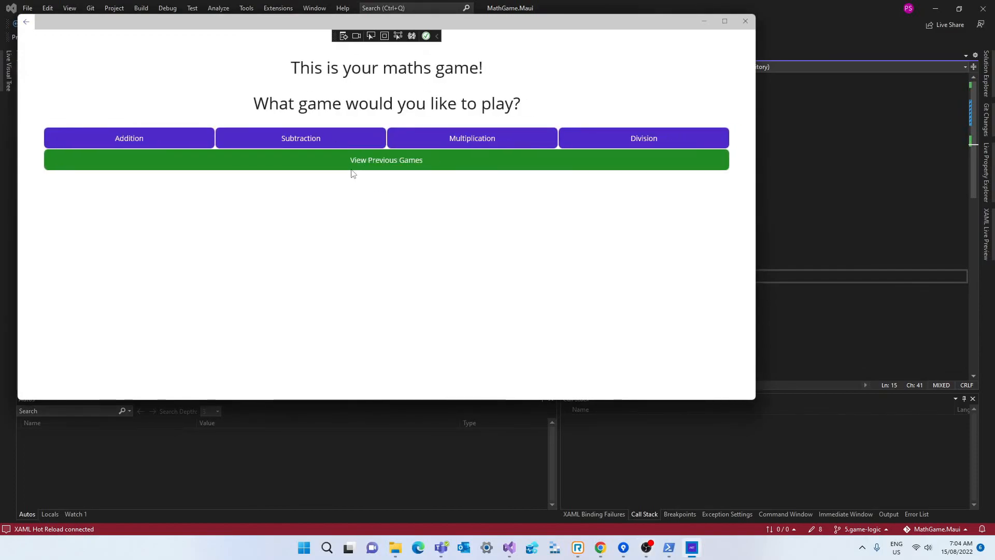
pyautogui.click(354, 159)
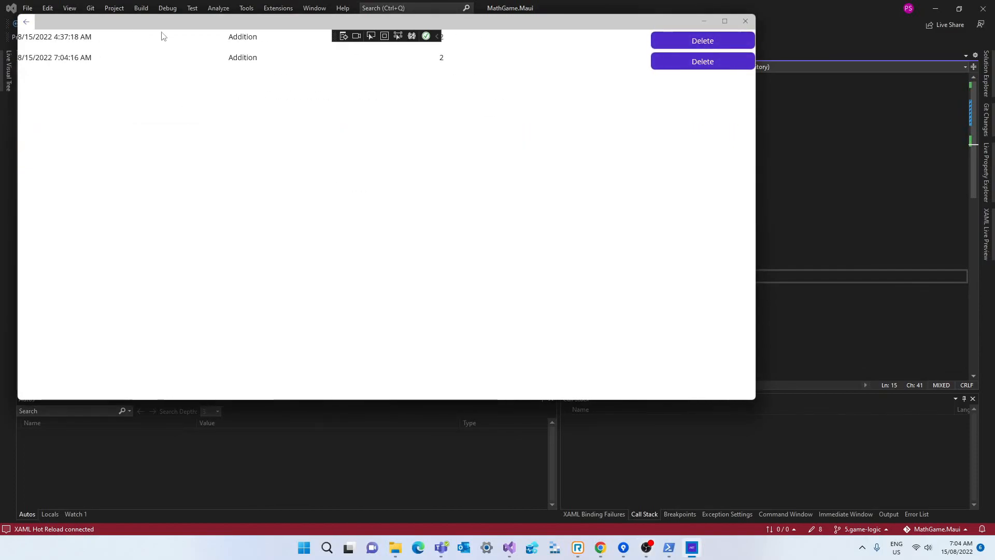
pyautogui.click(26, 22)
# - Play a Multiplication game ending with answer 18, confirm it appears in Previous Games, then close the app
pyautogui.click(397, 139)
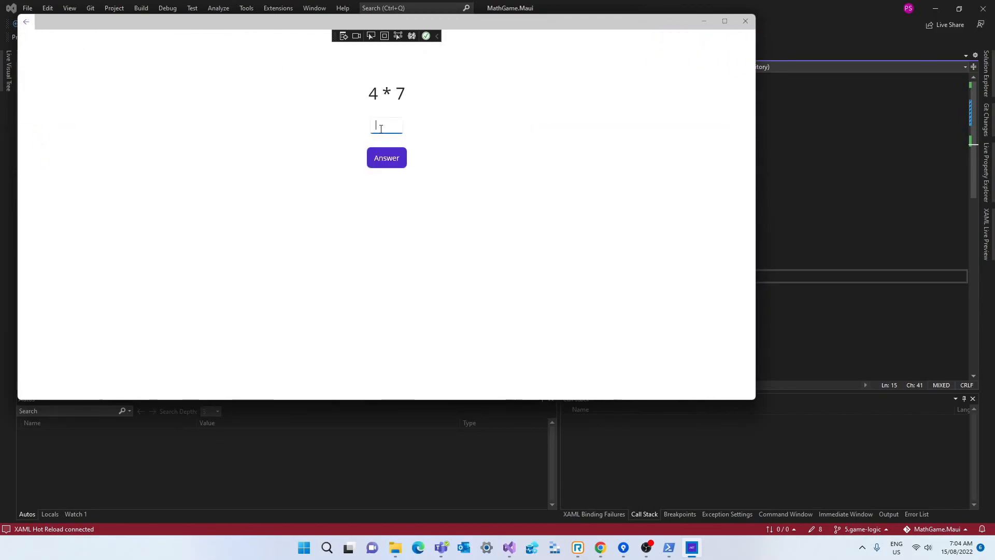
pyautogui.write('28')
pyautogui.press('Return')
pyautogui.write('18')
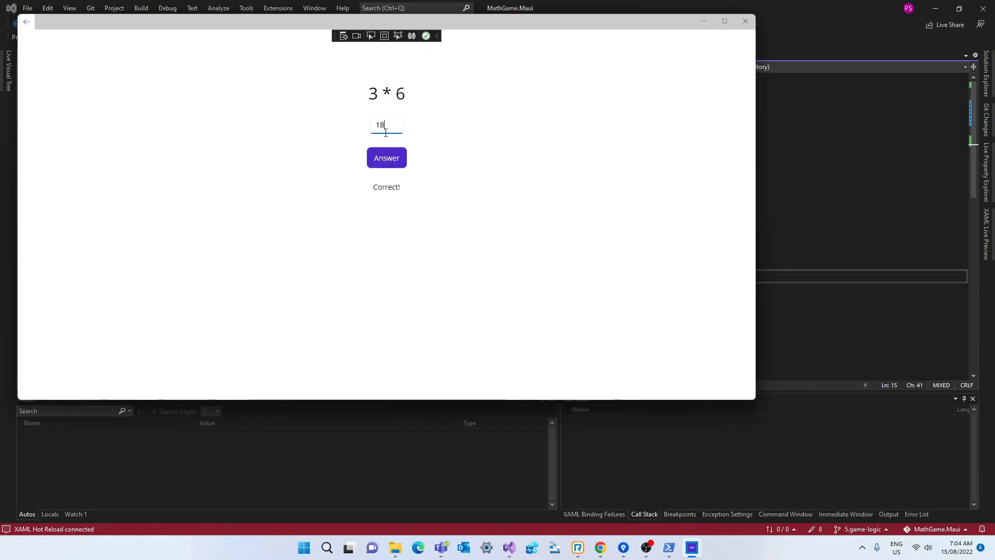
pyautogui.press('Return')
pyautogui.click(384, 117)
pyautogui.click(373, 162)
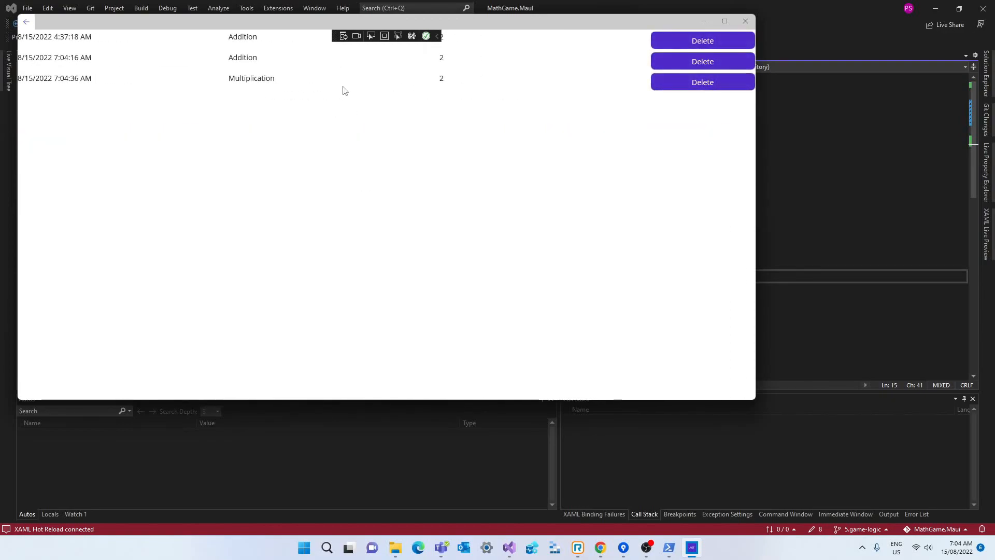
pyautogui.click(745, 21)
# - Give the Delete button BindingContext="{Binding Id}" and save the markup and code-behind
pyautogui.click(484, 43)
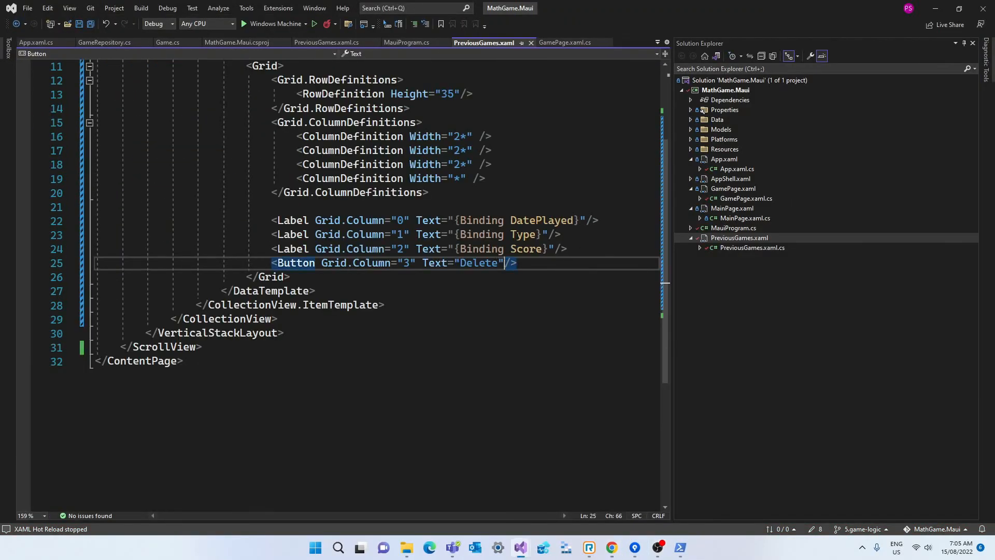
pyautogui.write('BindingContext="{Binding Id}"')
pyautogui.click(90, 23)
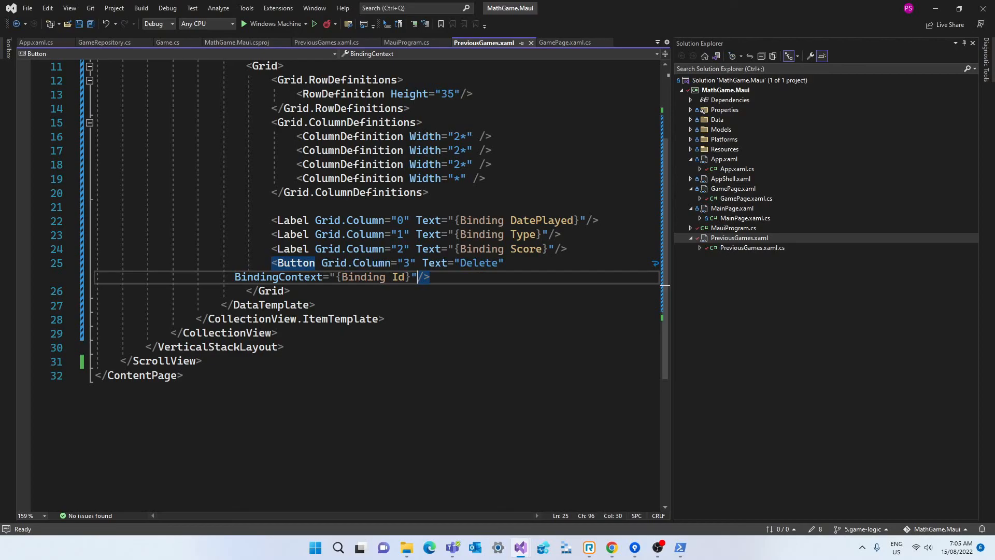
pyautogui.hotkey('alt', 'Tab')
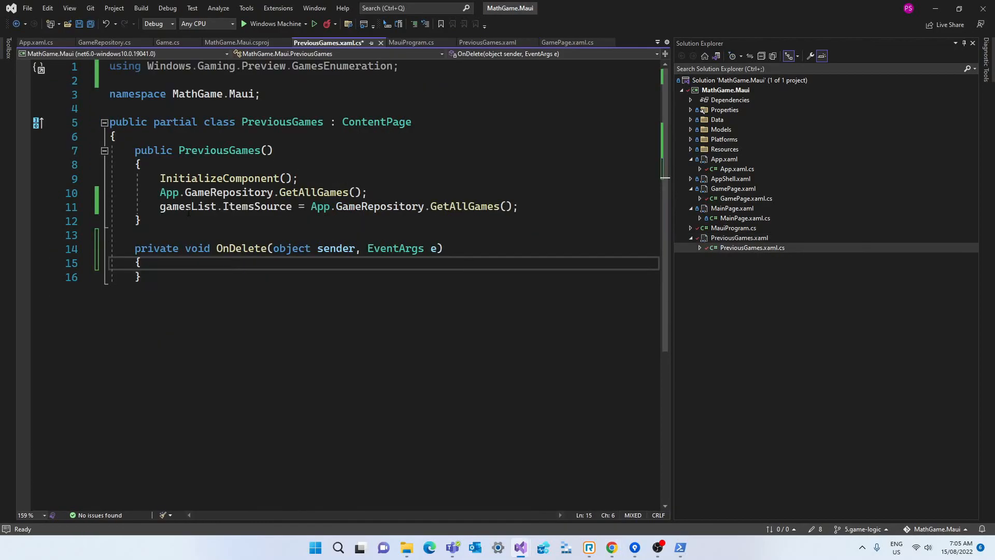
pyautogui.press('BackSpace')
pyautogui.write('}')
pyautogui.hotkey('ctrl', 's')
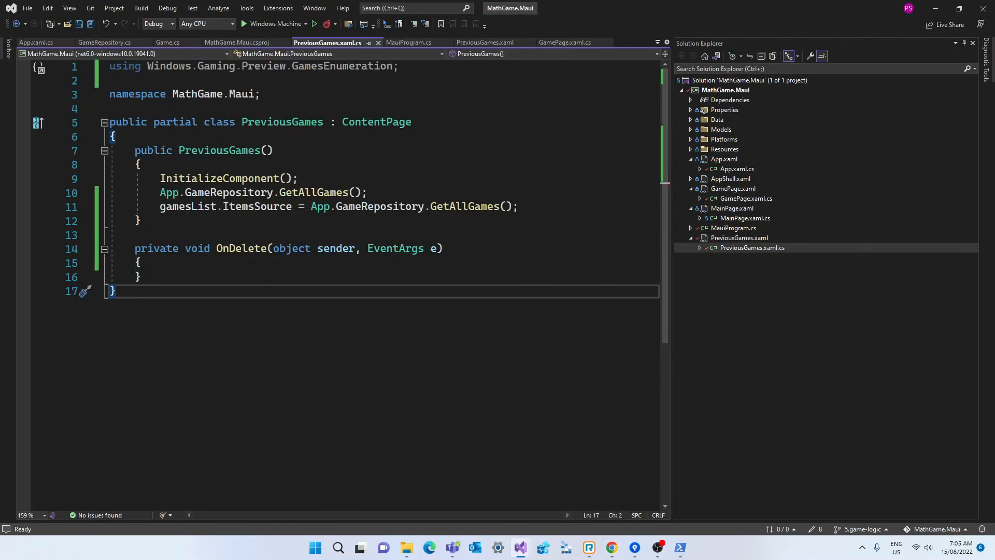
pyautogui.hotkey('alt', 'Tab')
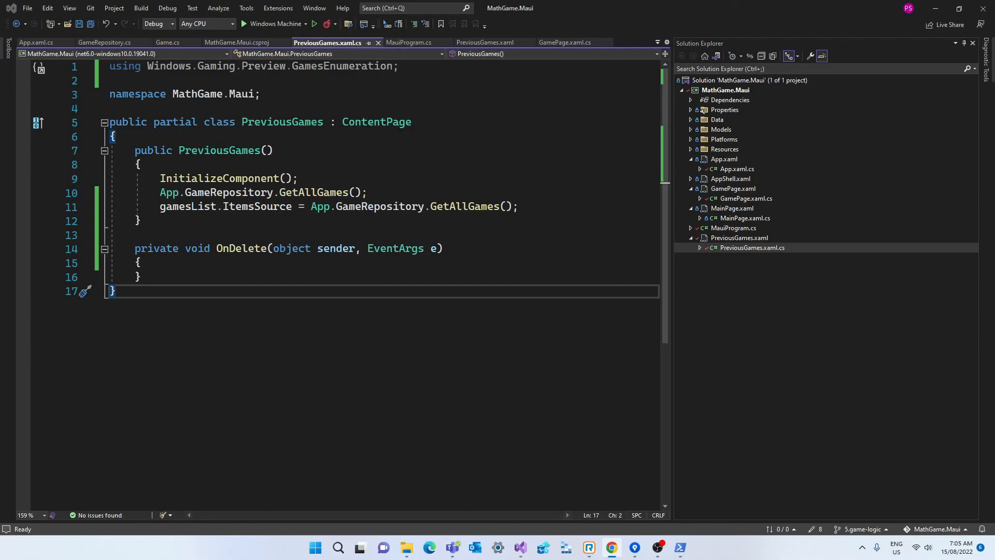
# - In OnDelete cast sender to a Button and call the repository Delete with its bound Id
pyautogui.write('Button button = (Button)sender;')
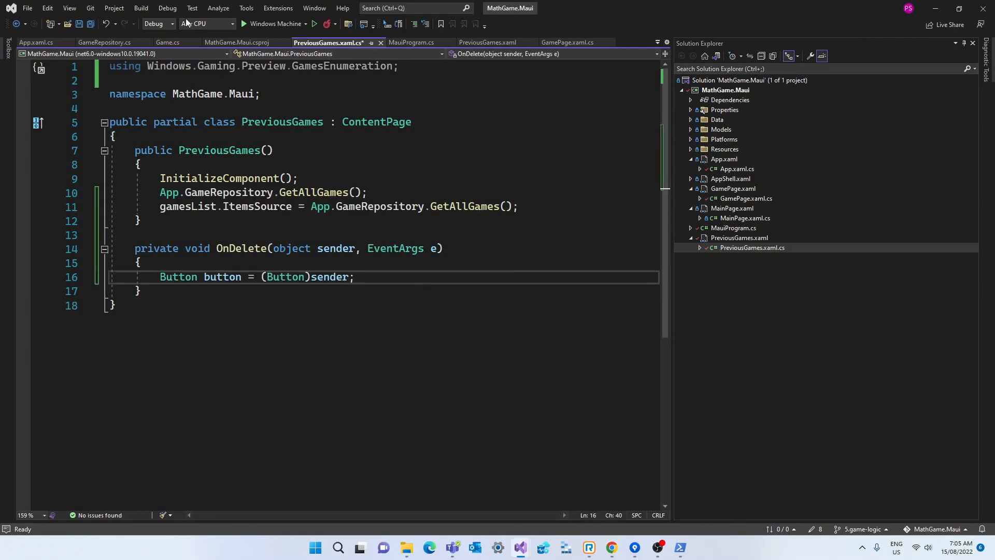
pyautogui.hotkey('alt', 'Tab')
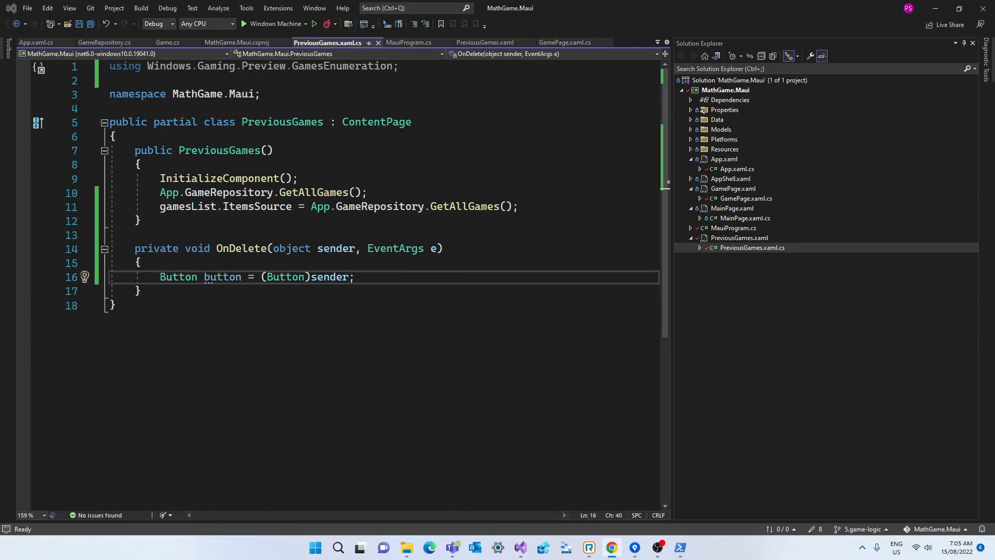
pyautogui.hotkey('alt', 'Tab')
pyautogui.write('App.GameRepository.Delete((int)button.BindingContext);')
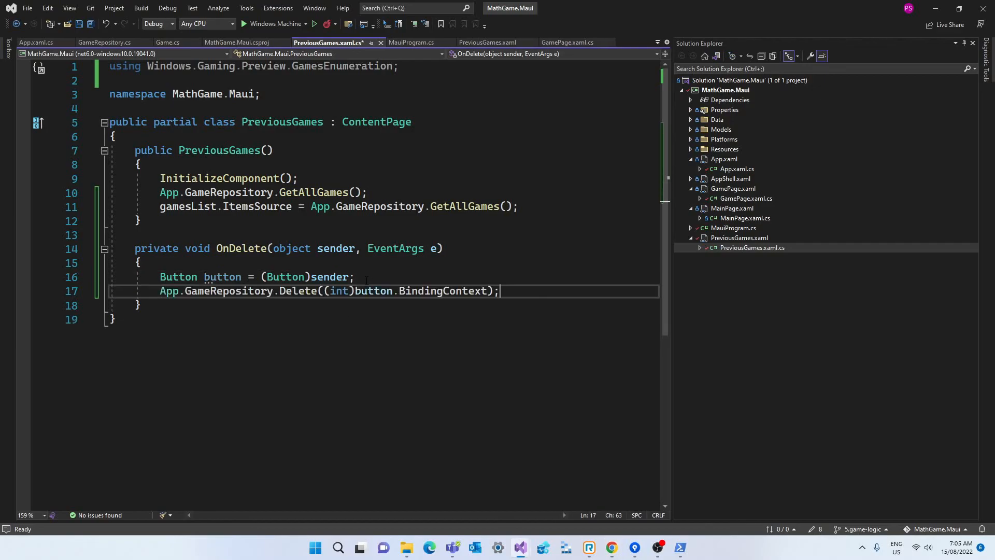
pyautogui.press('Return')
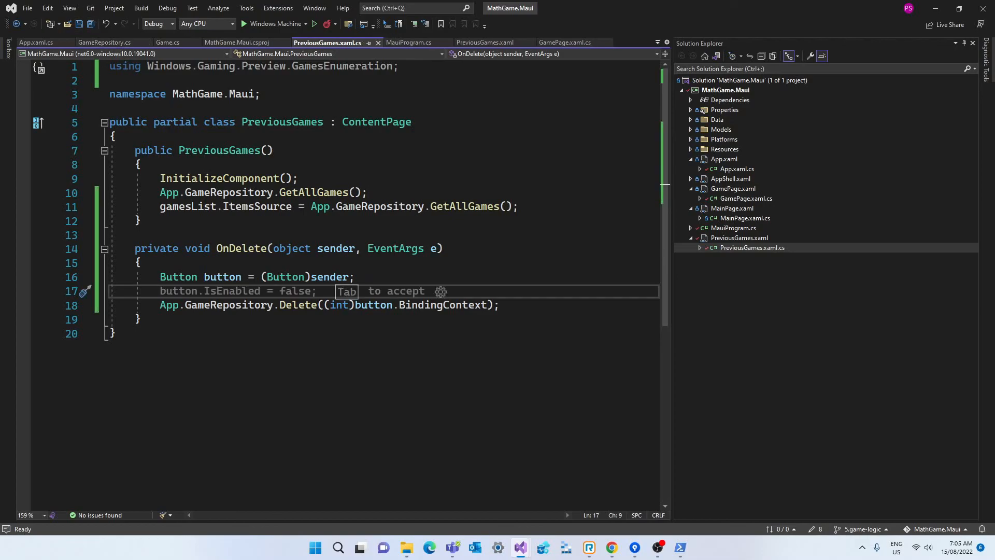
# - Reload gamesList.ItemsSource from GetAllGames after deleting, save and start debugging
pyautogui.hotkey('alt', 'Tab')
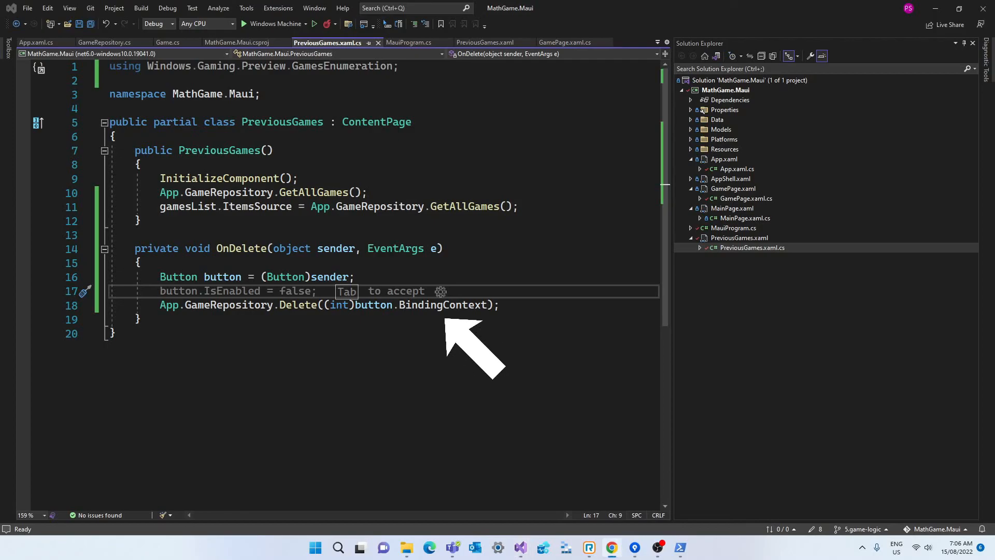
pyautogui.hotkey('alt', 'Tab')
pyautogui.press('Down')
pyautogui.press('End')
pyautogui.press('Return')
pyautogui.press('Return')
pyautogui.write('gamesList.ItemsSource = App.GameRepository.GetAllGames();')
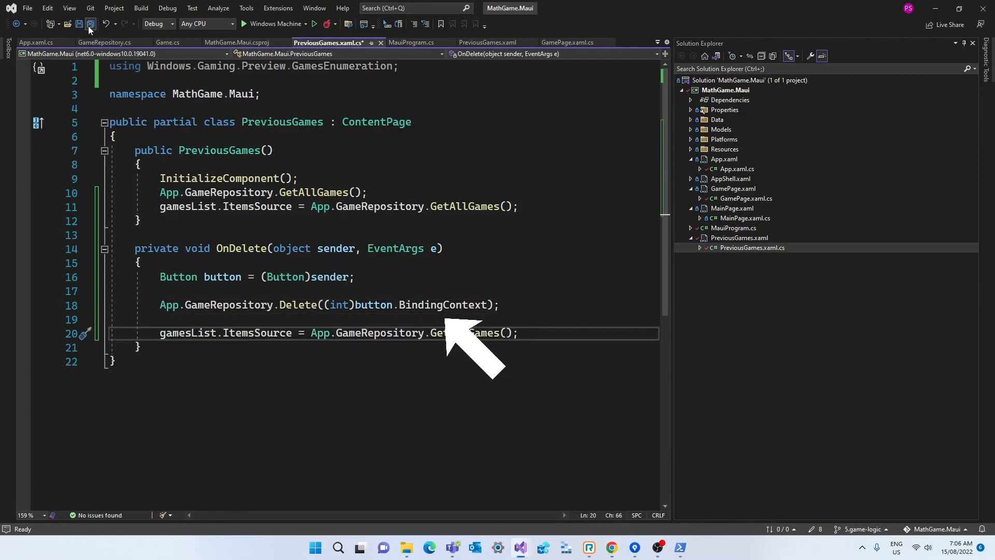
pyautogui.click(89, 24)
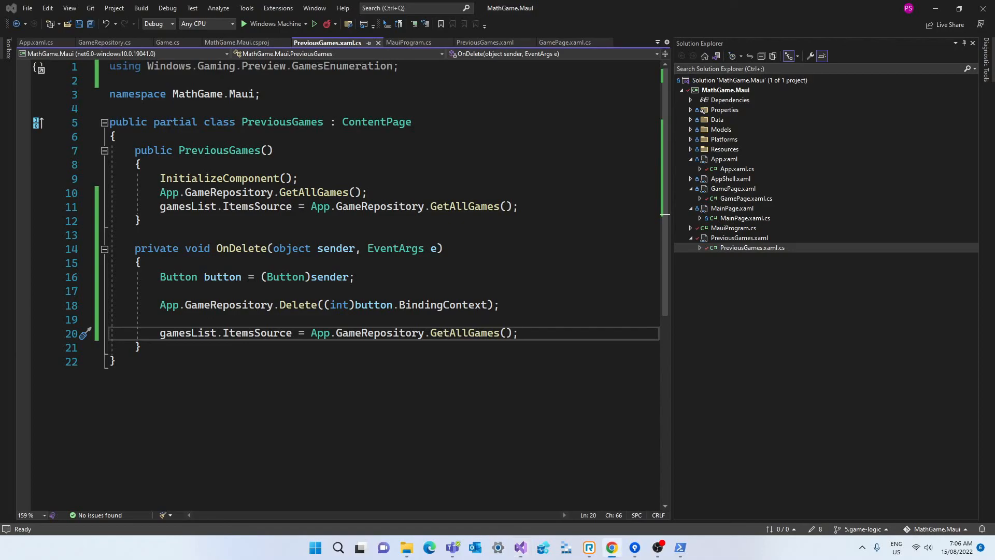
pyautogui.click(272, 24)
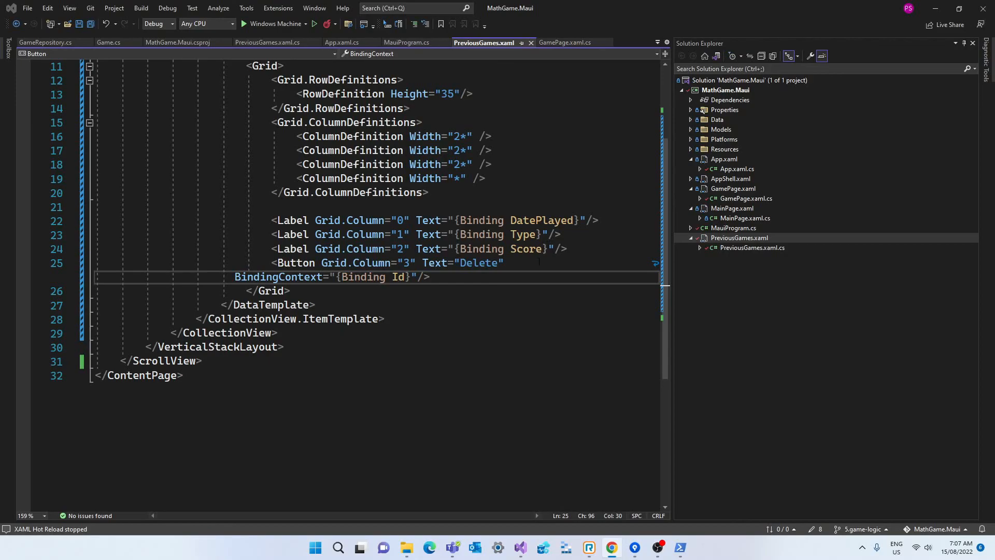
# - Add Clicked="OnDelete" to the Button, delete a game from Previous Games, and continue past the breakpoint to the no-primary-key exception
pyautogui.press('Tab')
pyautogui.press('Tab')
pyautogui.press('Tab')
pyautogui.write('Clicked="OnDelete"')
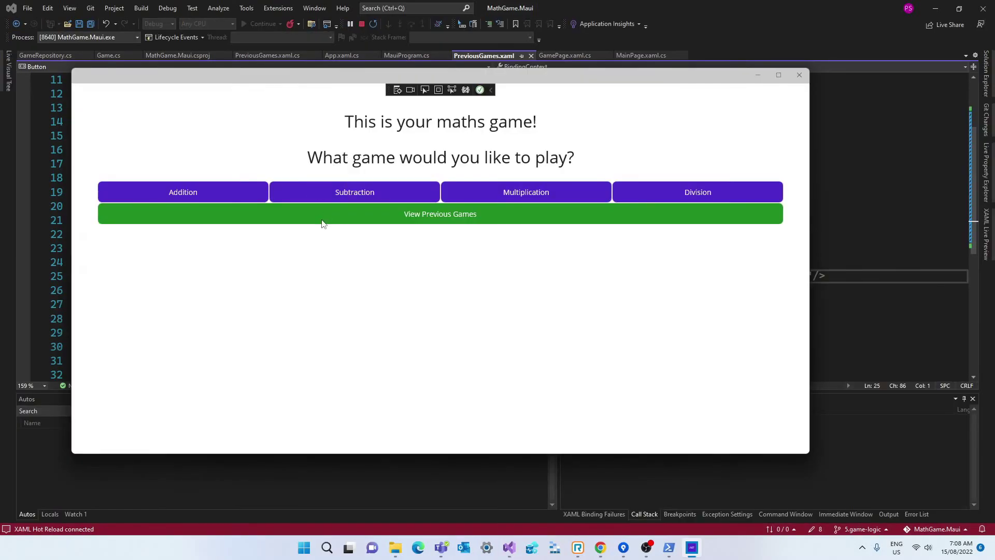
pyautogui.click(322, 219)
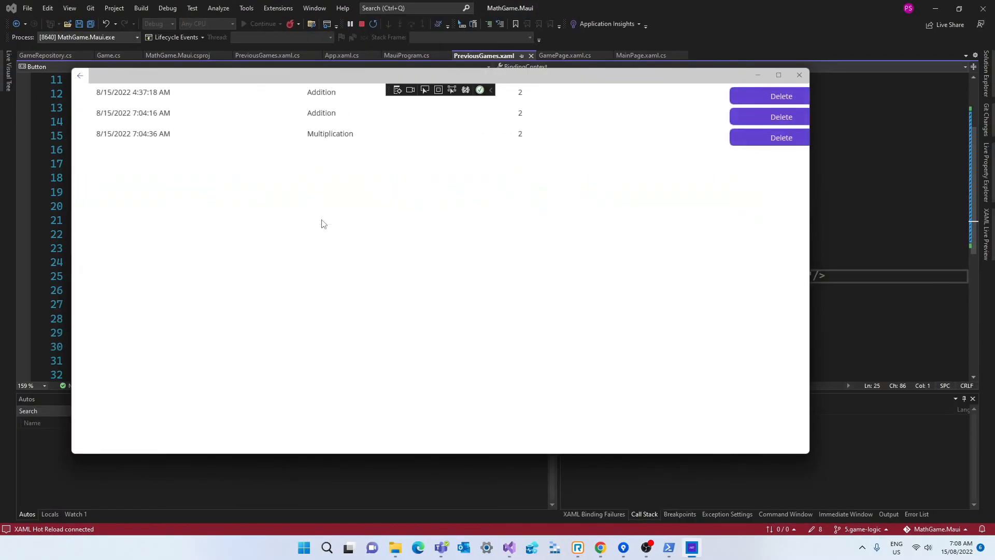
pyautogui.click(711, 136)
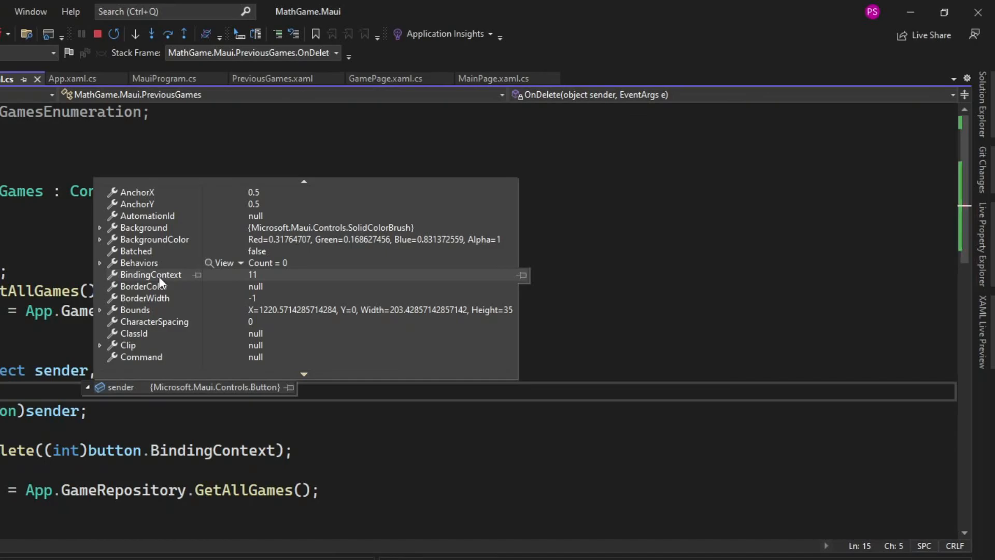
pyautogui.press('F5')
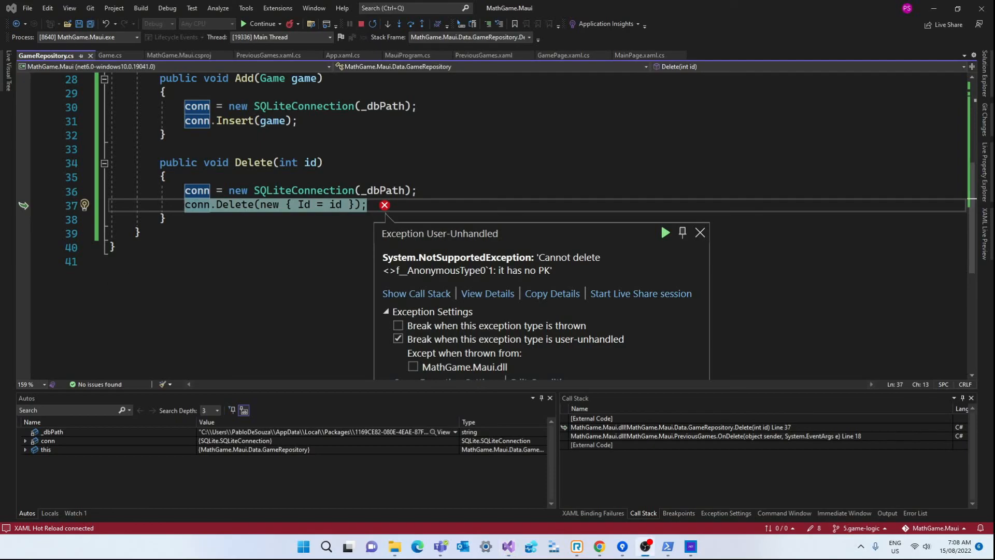
# - Change GameRepository.Delete to pass new Game { Id = id } and delete the Multiplication game from Previous Games
pyautogui.click(361, 25)
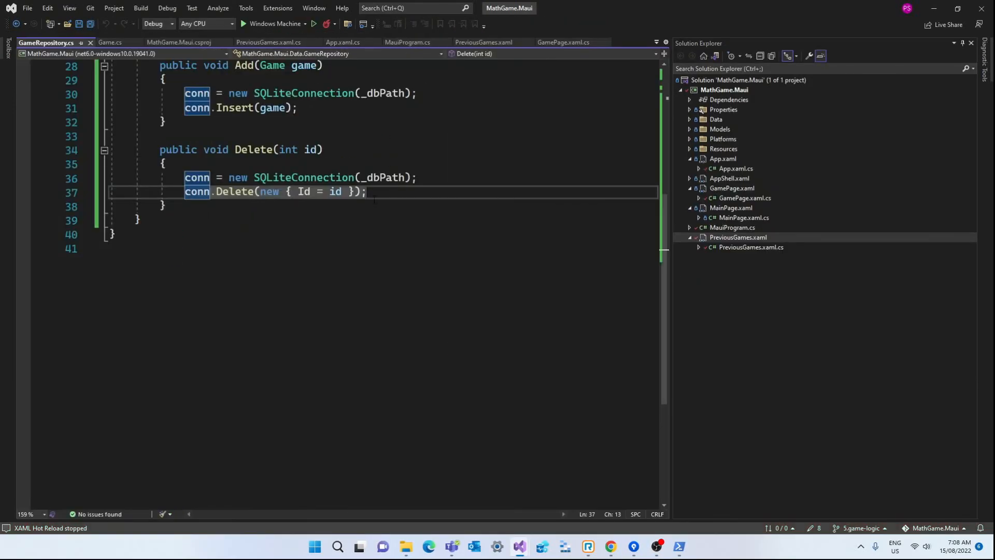
pyautogui.press('Left')
pyautogui.press('Left')
pyautogui.write('Game')
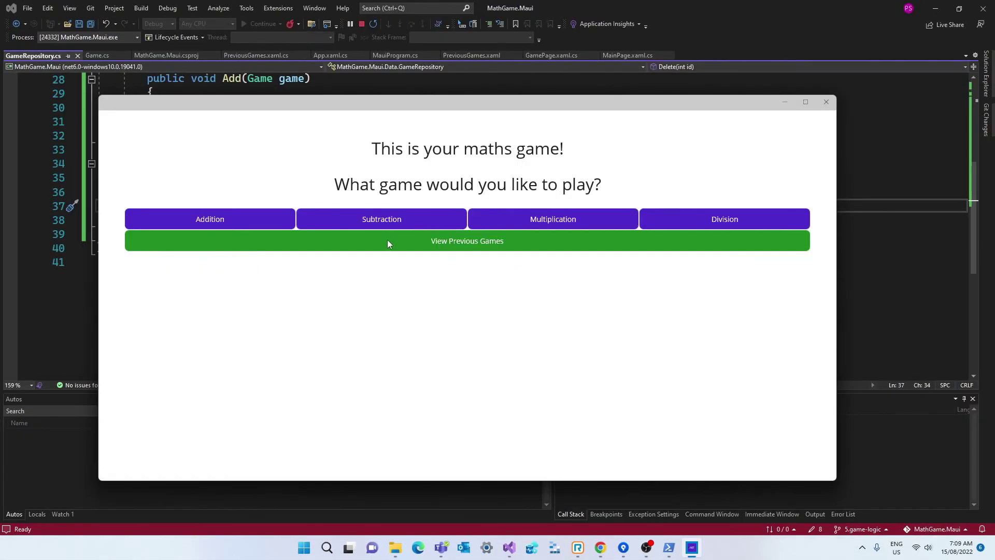
pyautogui.click(388, 241)
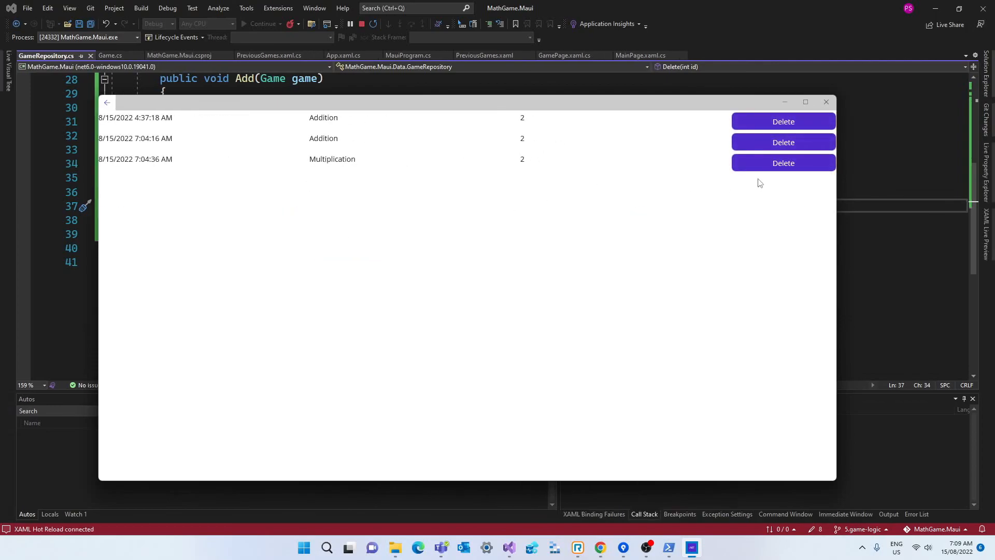
pyautogui.click(770, 163)
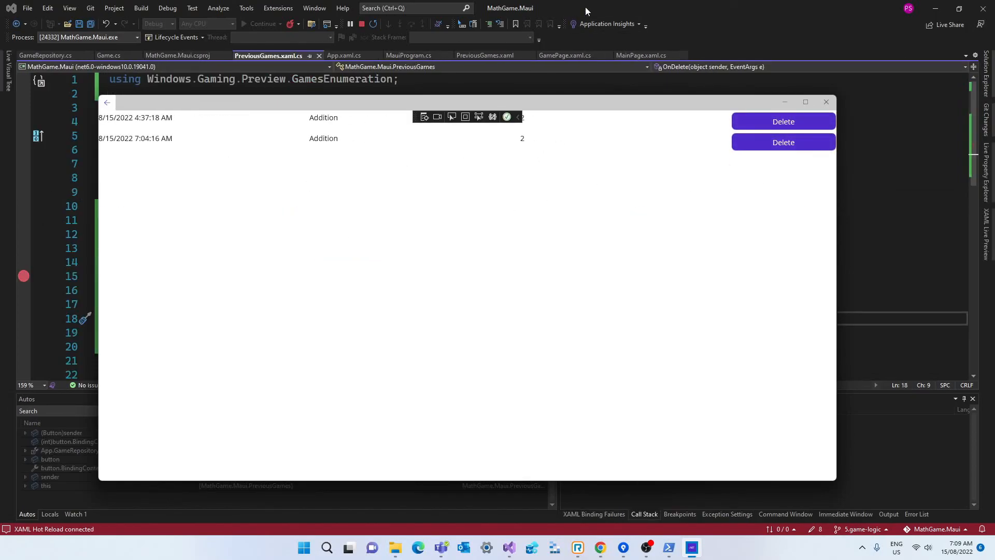
# - Narrow and move the app window aside to reveal the code
pyautogui.moveTo(99, 287); pyautogui.dragTo(415, 287)
pyautogui.moveTo(518, 107); pyautogui.dragTo(405, 131)
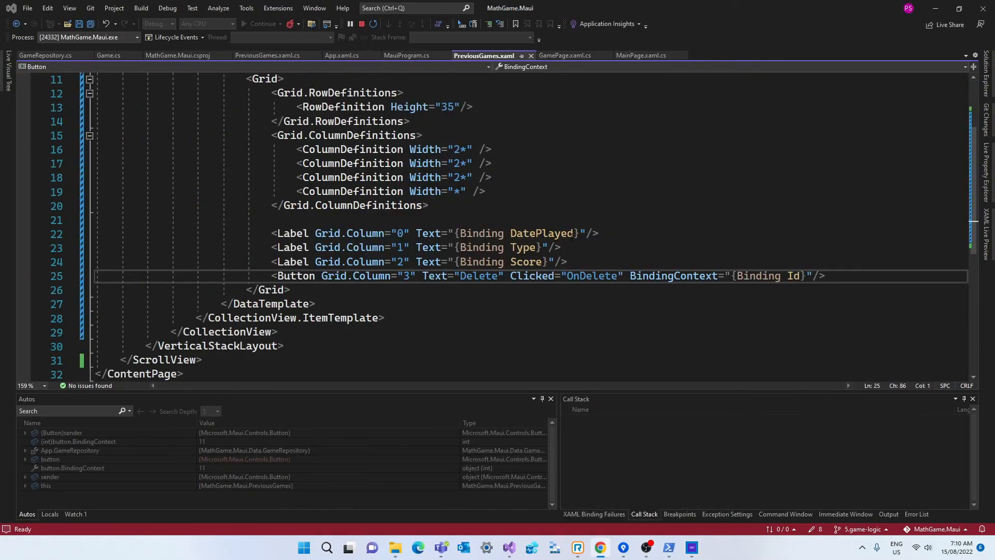
# - Give the three Labels FontSize="16" and the VerticalStackLayout Padding="200,100,200,50", then save for Hot Reload
pyautogui.click(583, 233)
pyautogui.write('FontSize="16"')
pyautogui.click(547, 248)
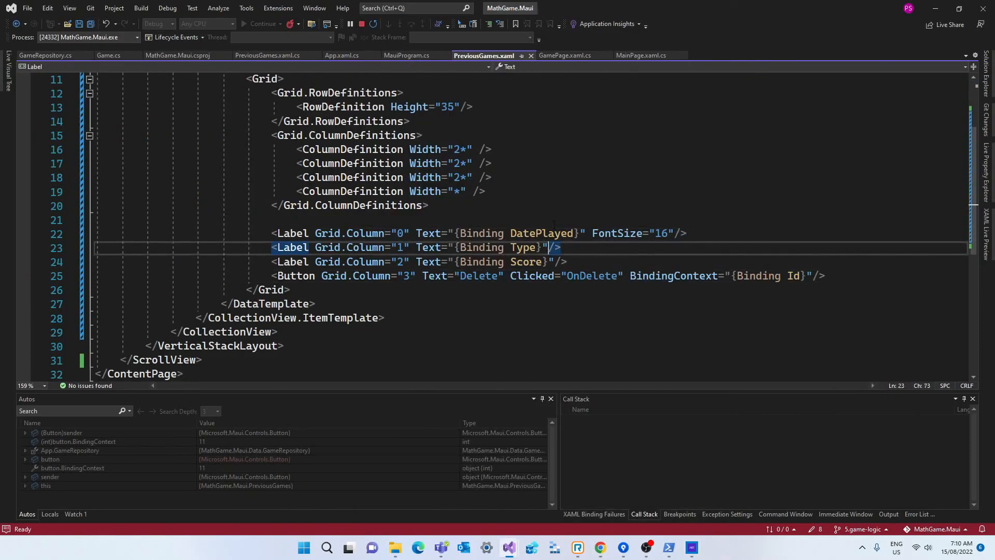
pyautogui.write('FontSize="16"')
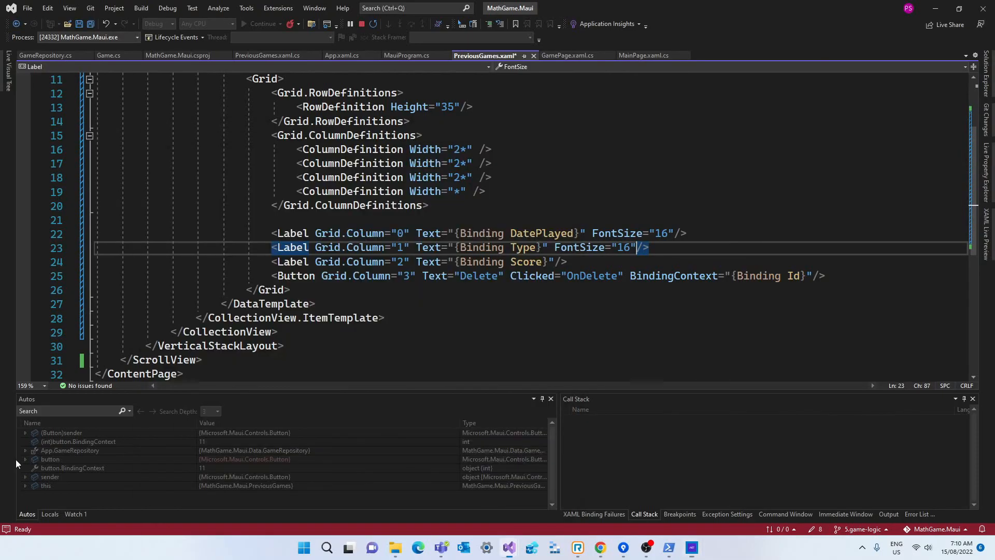
pyautogui.click(561, 261)
pyautogui.write('FontSize="16"')
pyautogui.scroll(3, 268, 138)
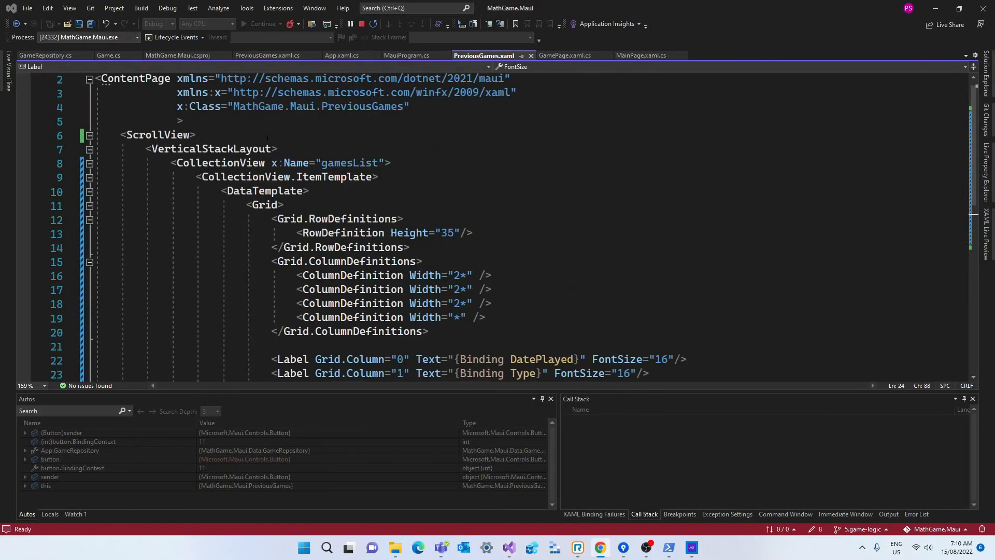
pyautogui.click(270, 149)
pyautogui.press('Return')
pyautogui.write('Padding="200,100,200,50">')
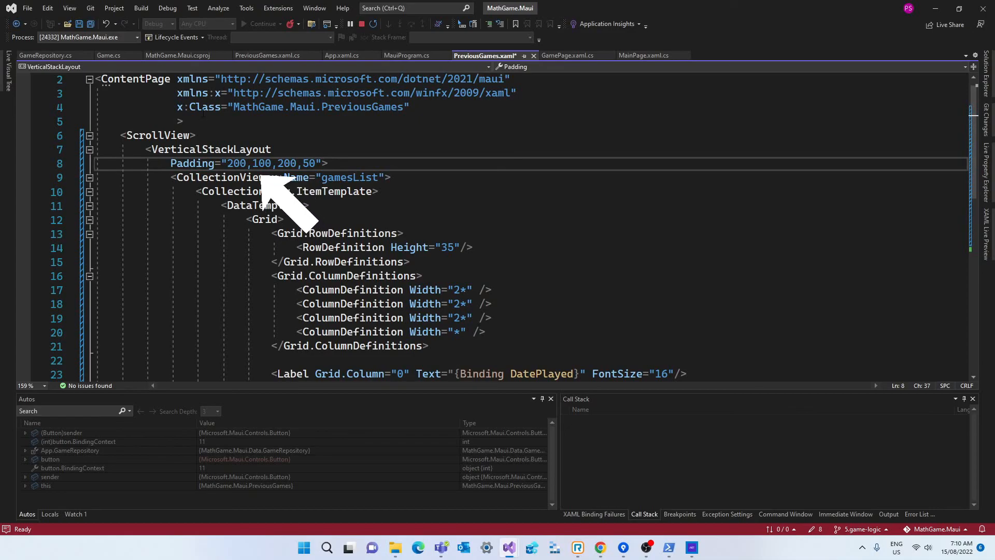
pyautogui.hotkey('ctrl', 's')
pyautogui.hotkey('alt', 'Tab')
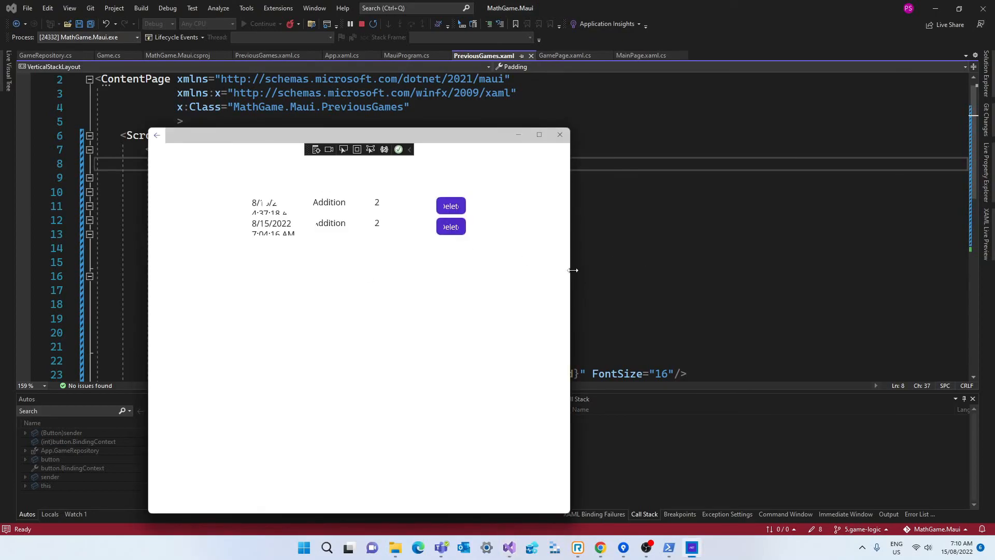
pyautogui.moveTo(573, 270); pyautogui.dragTo(720, 269)
pyautogui.click(93, 26)
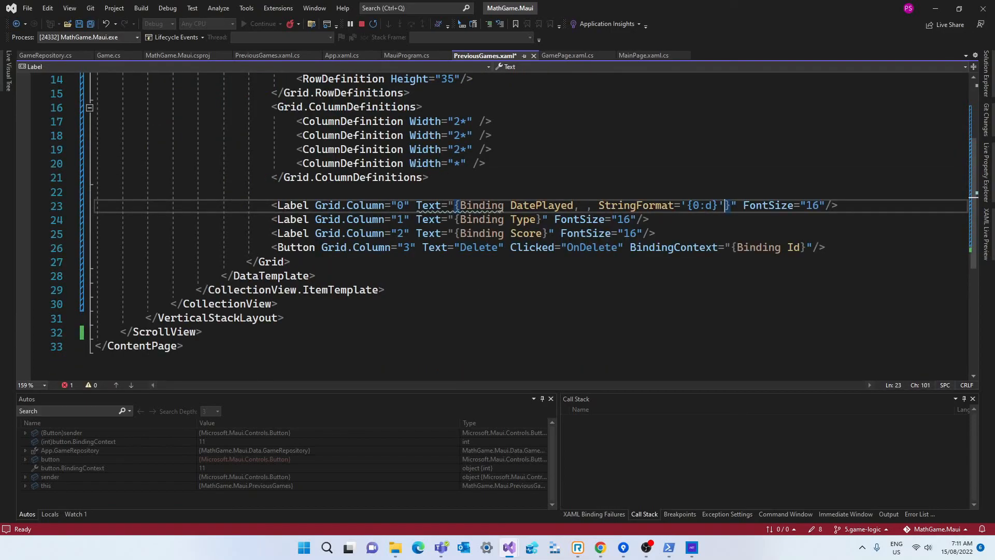
# - Format the DatePlayed binding with StringFormat='{0:d}' so dates show like 15/08/2022, then save for Hot Reload
pyautogui.click(600, 204)
pyautogui.press('BackSpace')
pyautogui.press('BackSpace')
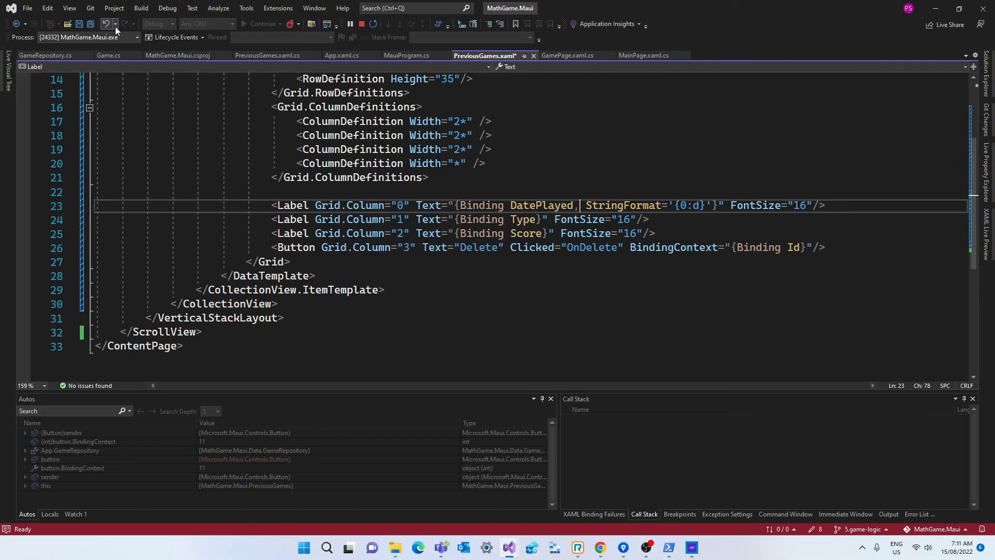
pyautogui.hotkey('ctrl', 's')
pyautogui.hotkey('alt', 'Tab')
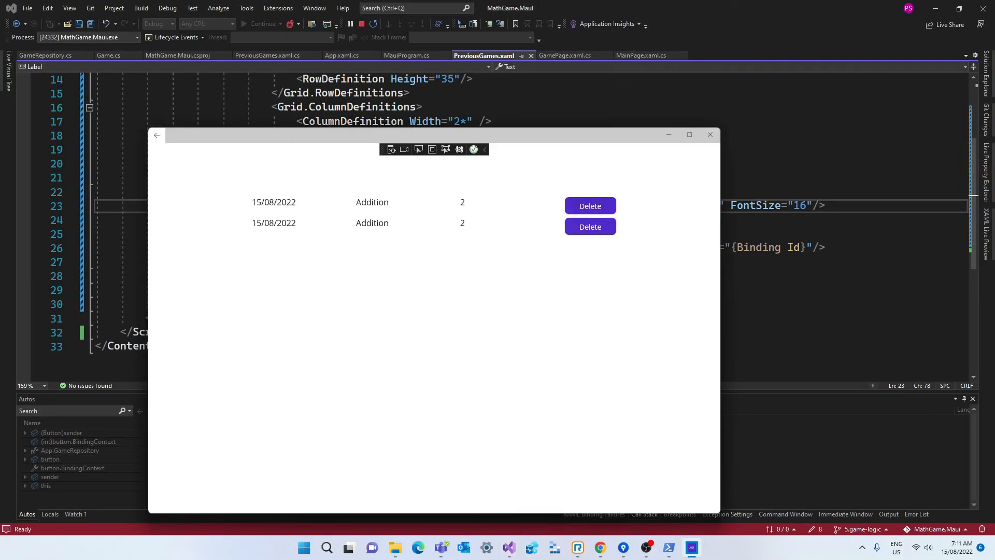